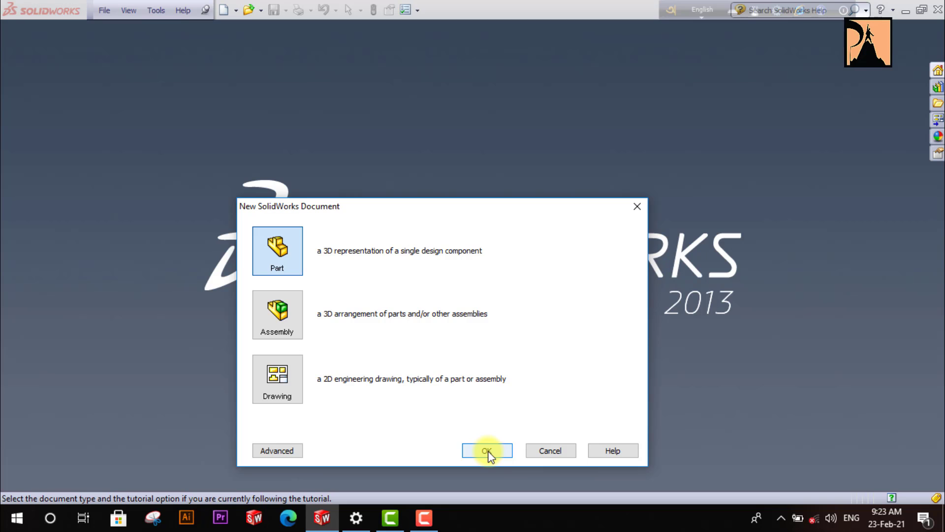
- Create a new part document and set its unit system to IPS (inch, pound, second)
{"action": "left_click", "coordinate": [487, 451]}
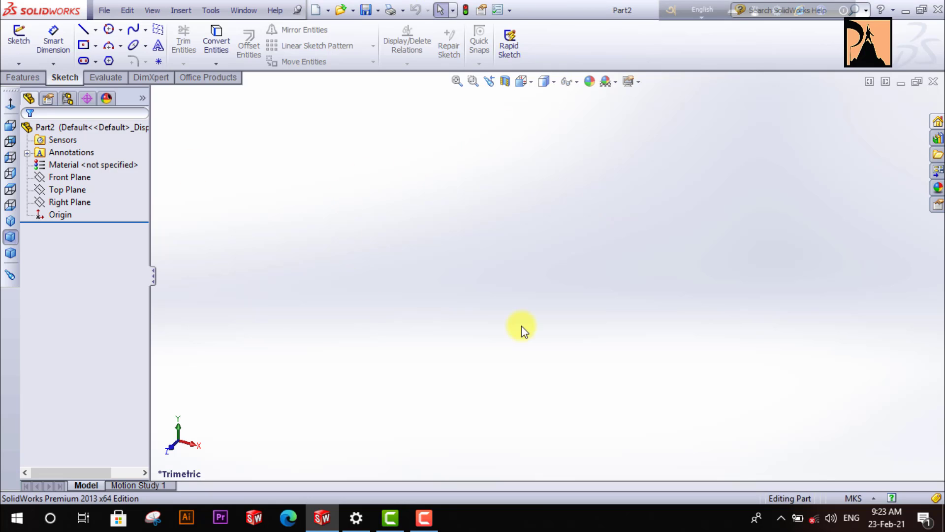
{"action": "left_click", "coordinate": [871, 498]}
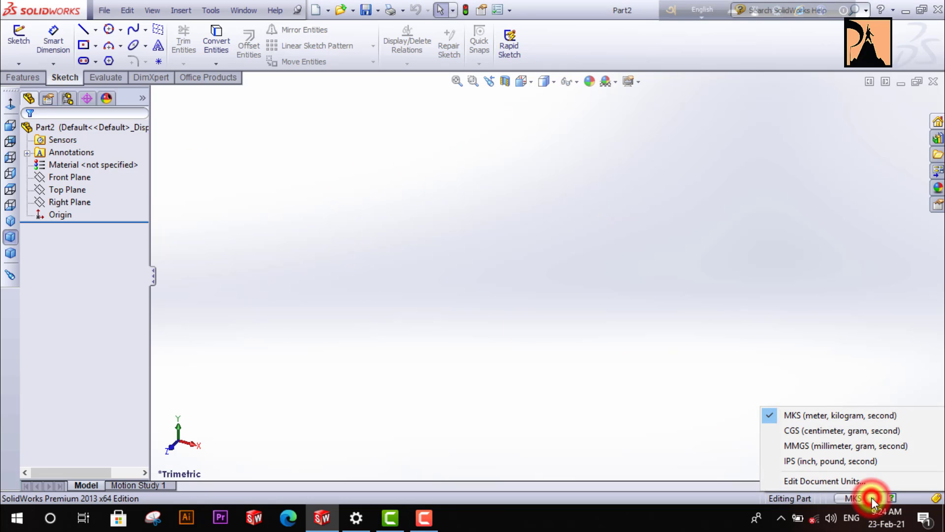
{"action": "left_click", "coordinate": [817, 460]}
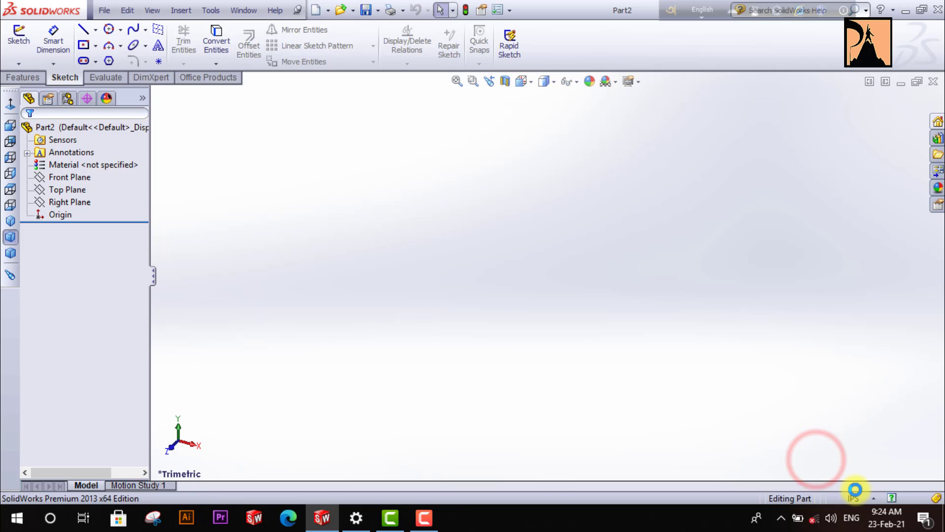
- Start a sketch on the Top Plane
{"action": "left_click", "coordinate": [73, 192]}
{"action": "left_click", "coordinate": [72, 192]}
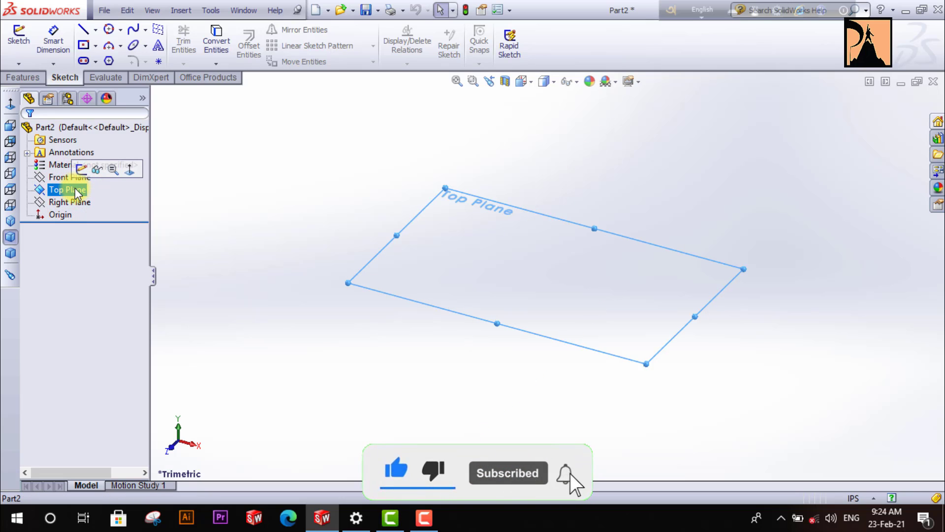
{"action": "left_click", "coordinate": [81, 169]}
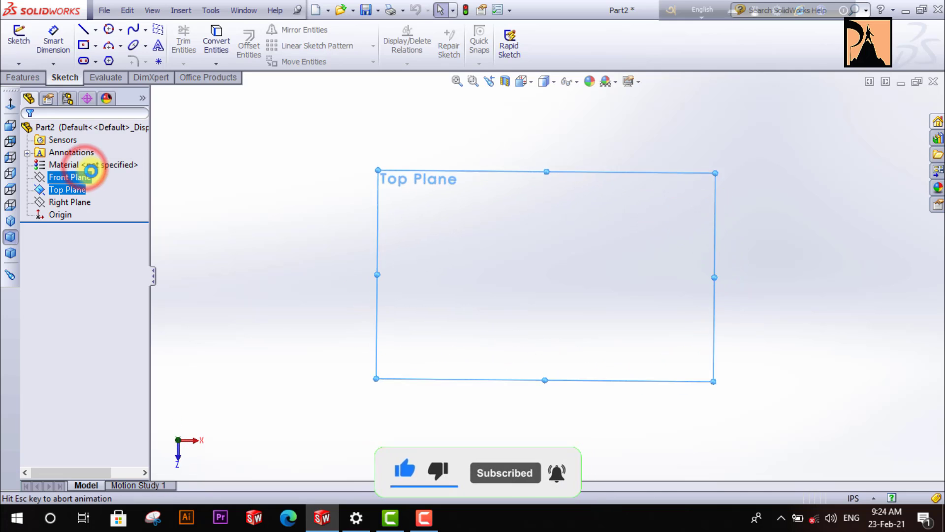
{"action": "left_click", "coordinate": [88, 37]}
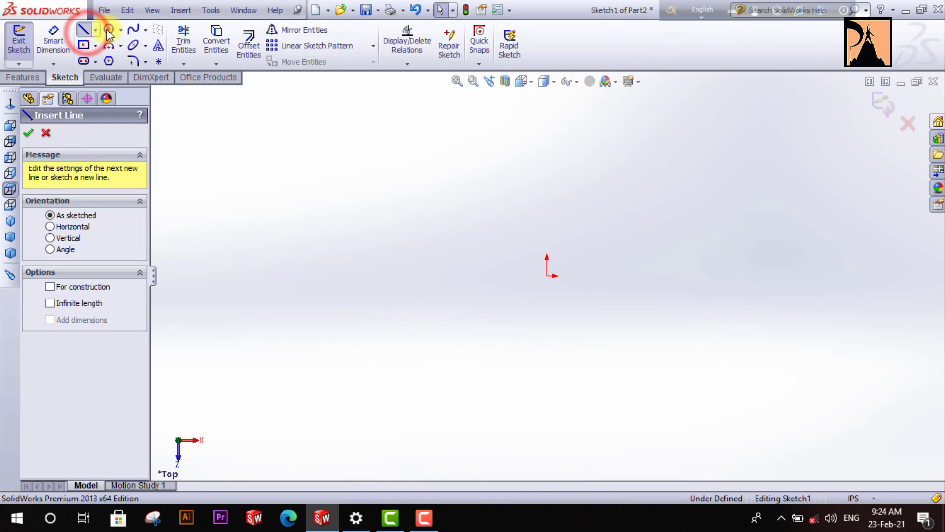
{"action": "left_click", "coordinate": [109, 28]}
{"action": "left_click", "coordinate": [132, 29]}
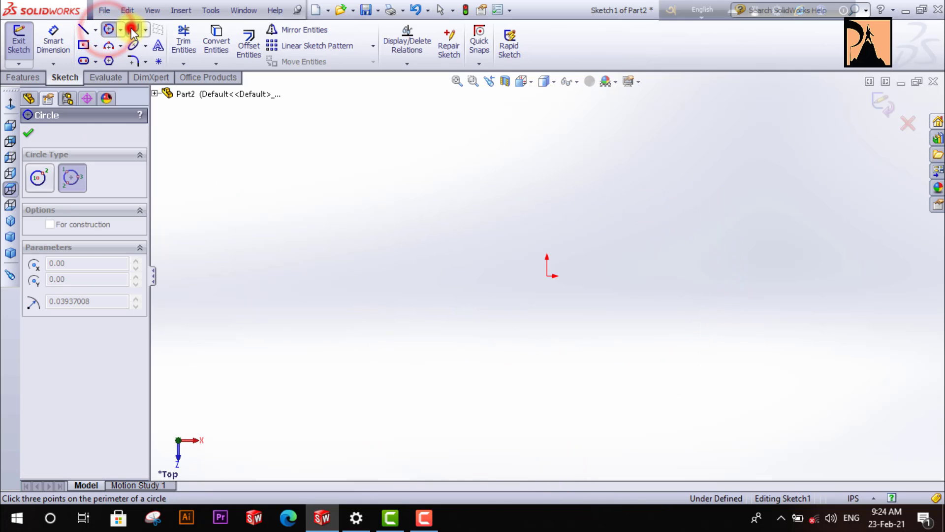
- Sketch a corner rectangle around the origin, about 6.48 in wide and 3.63 in high
{"action": "left_click", "coordinate": [84, 46]}
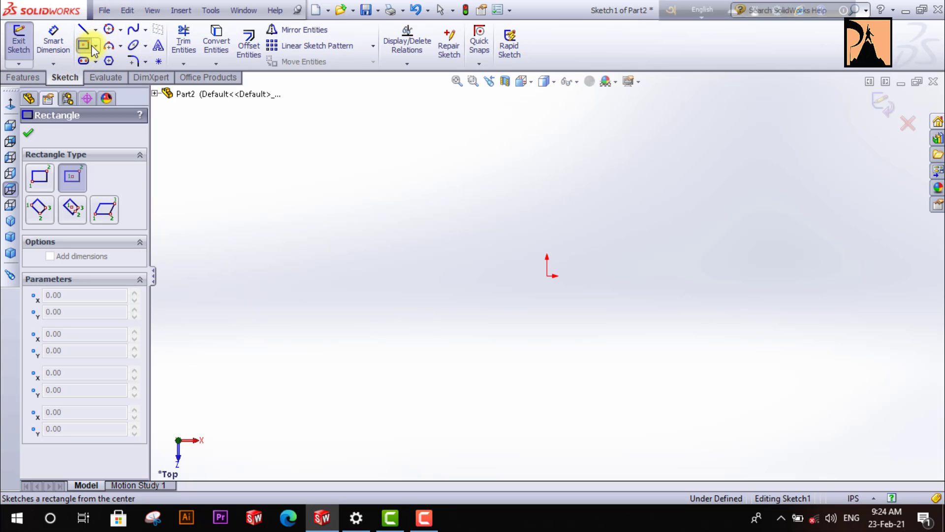
{"action": "left_click", "coordinate": [94, 46]}
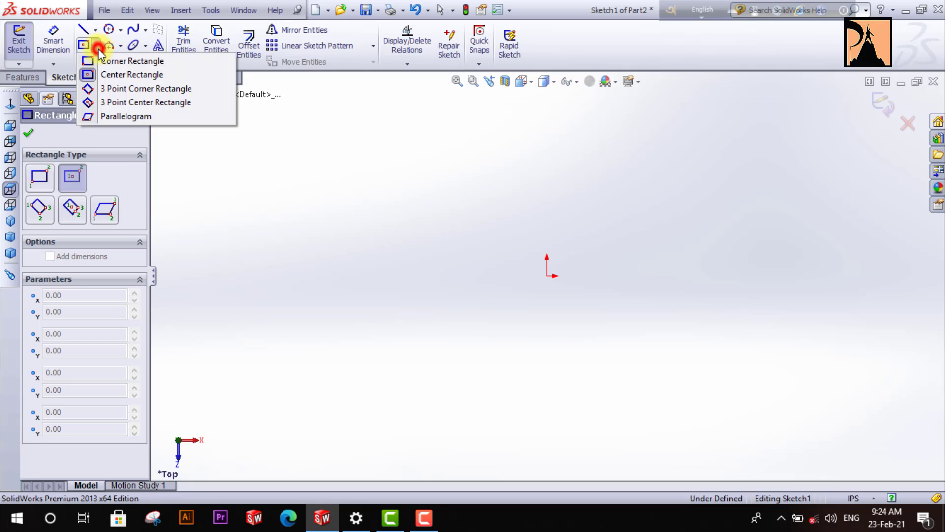
{"action": "left_click", "coordinate": [89, 62]}
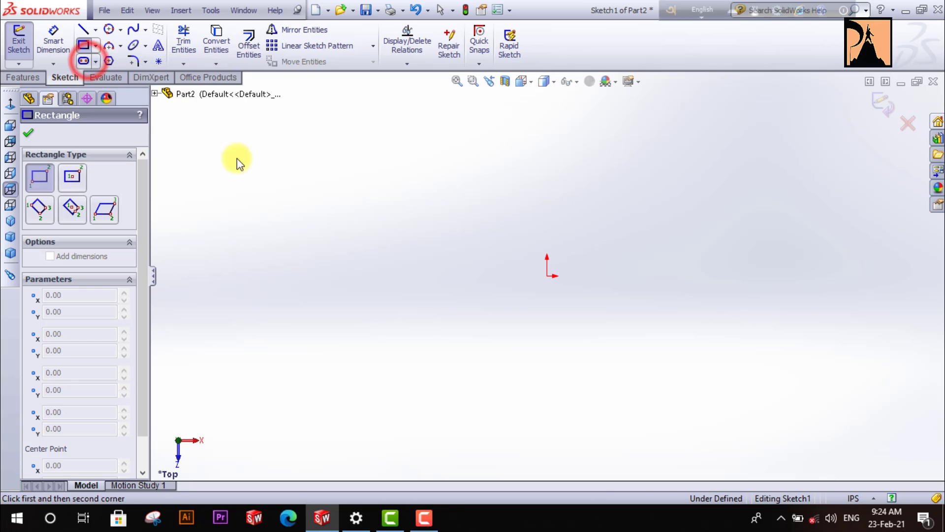
{"action": "left_click", "coordinate": [374, 226]}
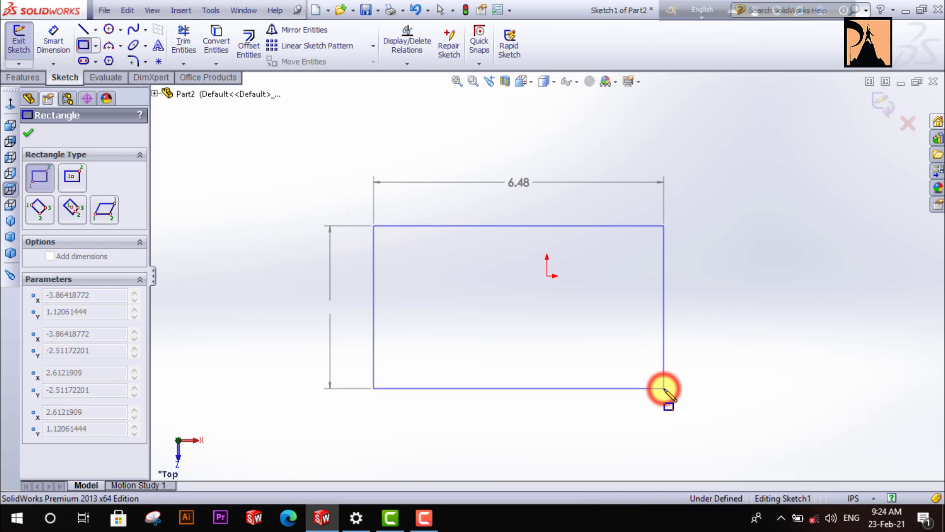
{"action": "left_click", "coordinate": [665, 388]}
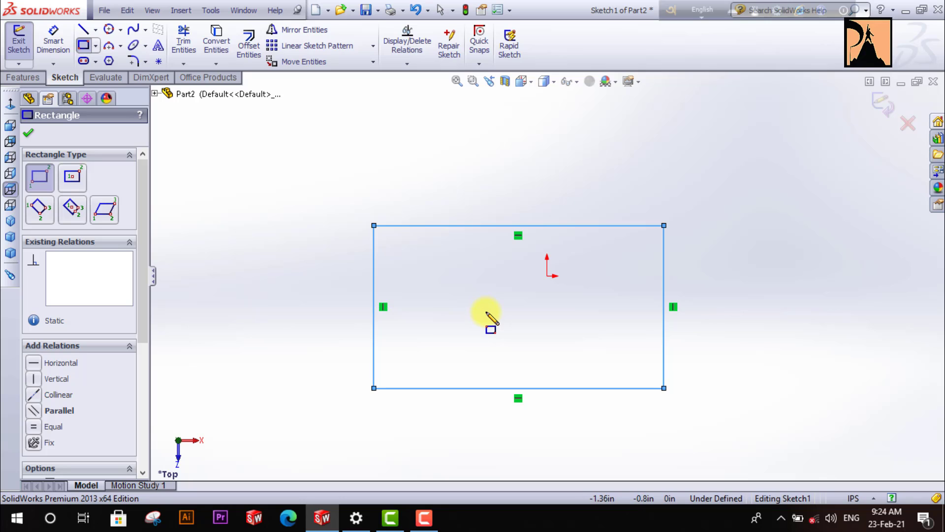
{"action": "key", "text": "Escape"}
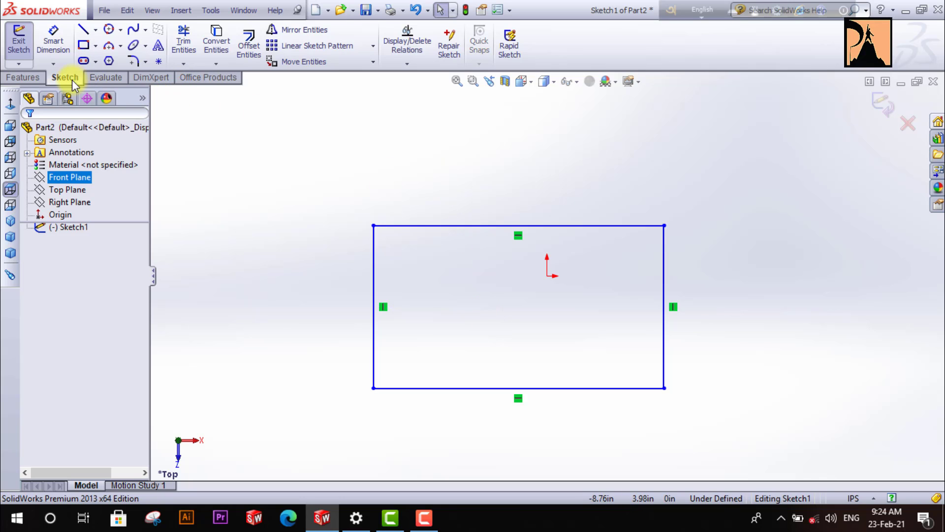
- Dimension the rectangle's left vertical edge with Smart Dimension and set it to 5 in
{"action": "left_click", "coordinate": [50, 49]}
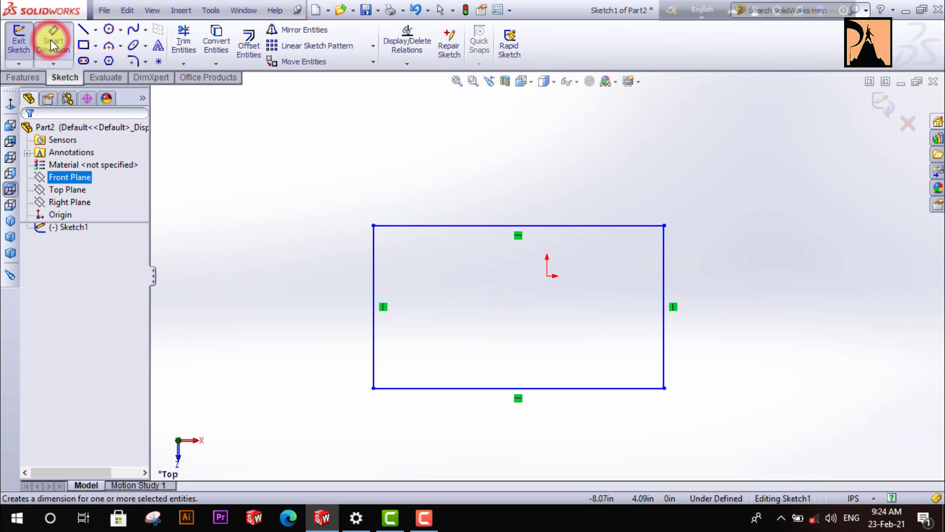
{"action": "left_click", "coordinate": [375, 280]}
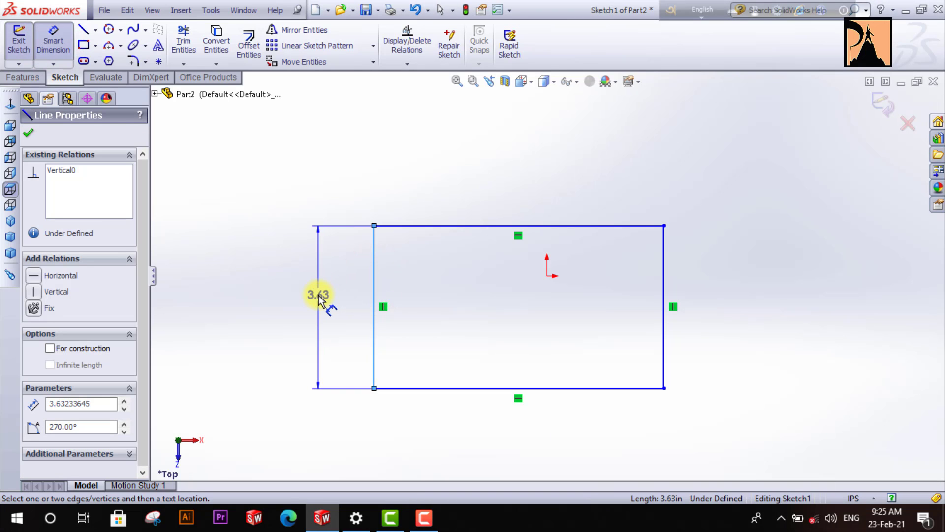
{"action": "left_click", "coordinate": [318, 294]}
{"action": "type", "text": "5"}
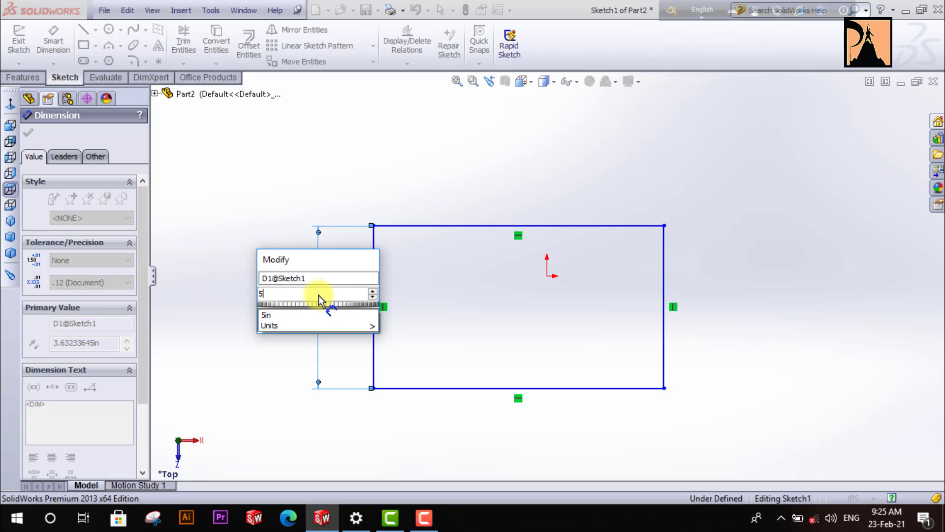
{"action": "key", "text": "Return"}
{"action": "key", "text": "Return"}
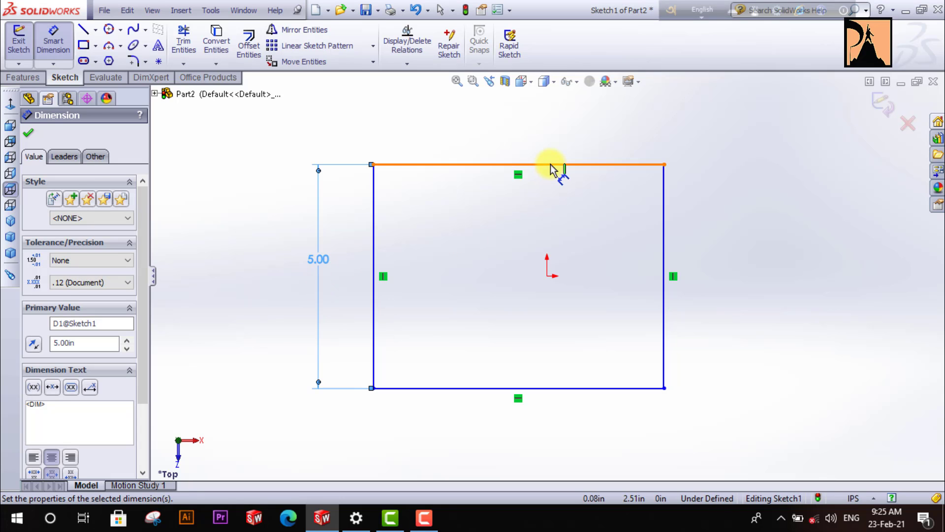
- Dimension the rectangle's upper edge at 8 in and place that dimension above the rectangle
{"action": "left_click", "coordinate": [552, 167]}
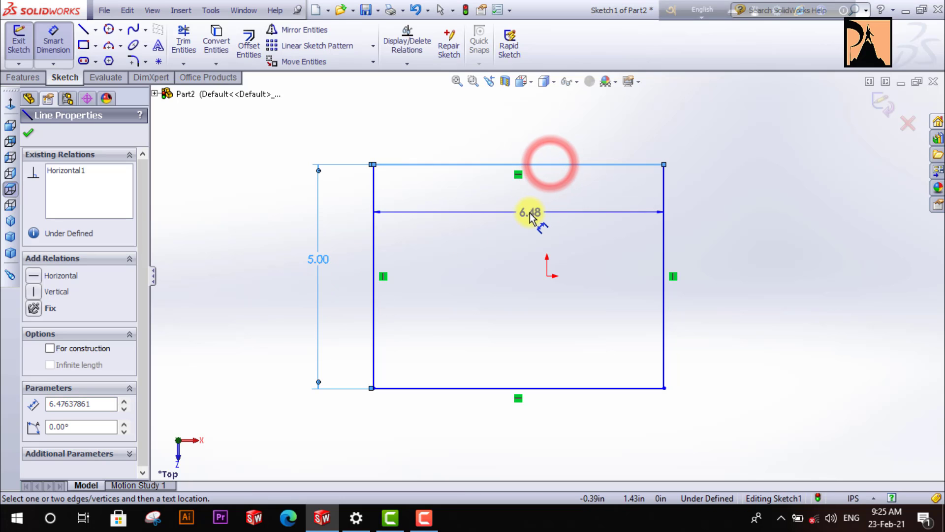
{"action": "left_click", "coordinate": [531, 215]}
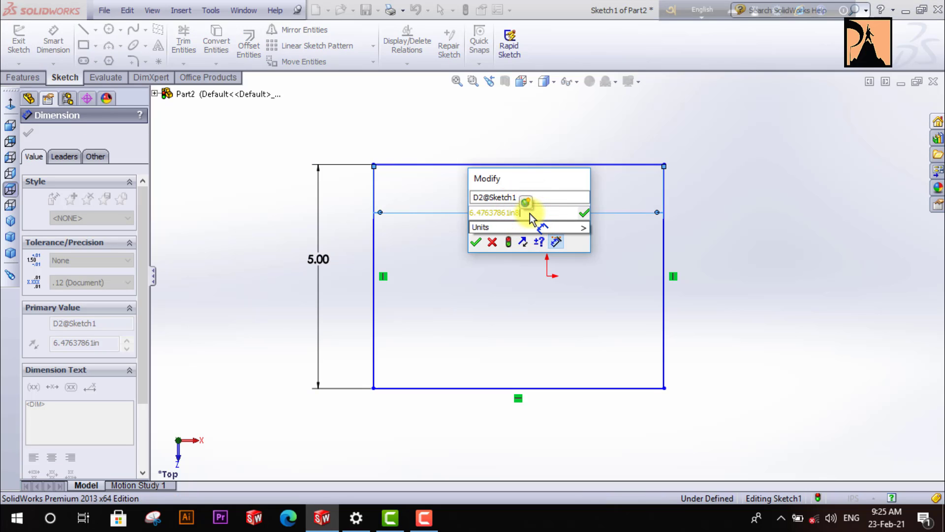
{"action": "type", "text": "8"}
{"action": "key", "text": "Return"}
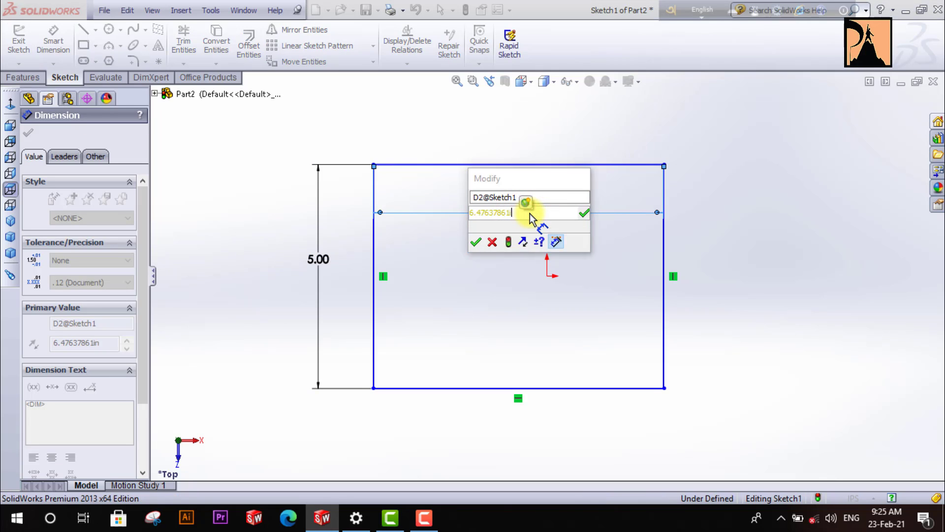
{"action": "key", "text": "Return"}
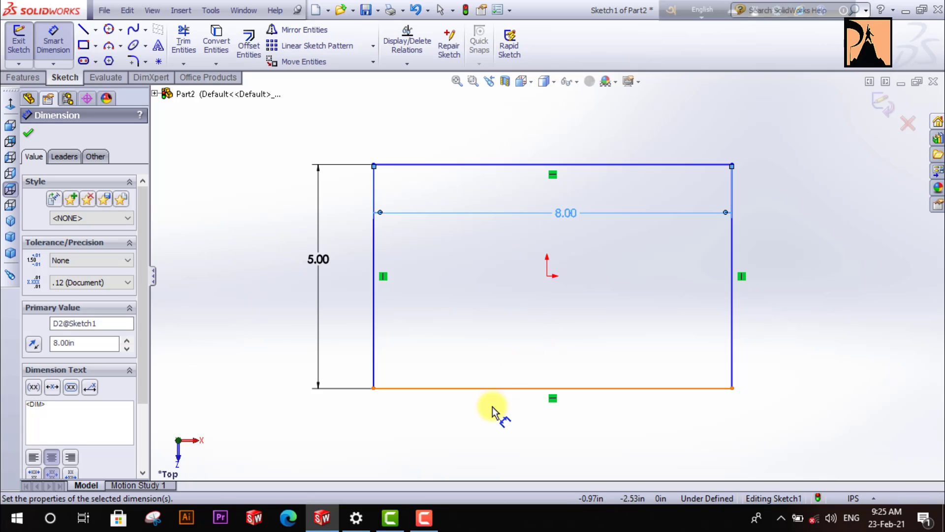
{"action": "scroll", "coordinate": [493, 403], "scroll_direction": "down", "scroll_amount": 1}
{"action": "scroll", "coordinate": [561, 278], "scroll_direction": "up", "scroll_amount": 2}
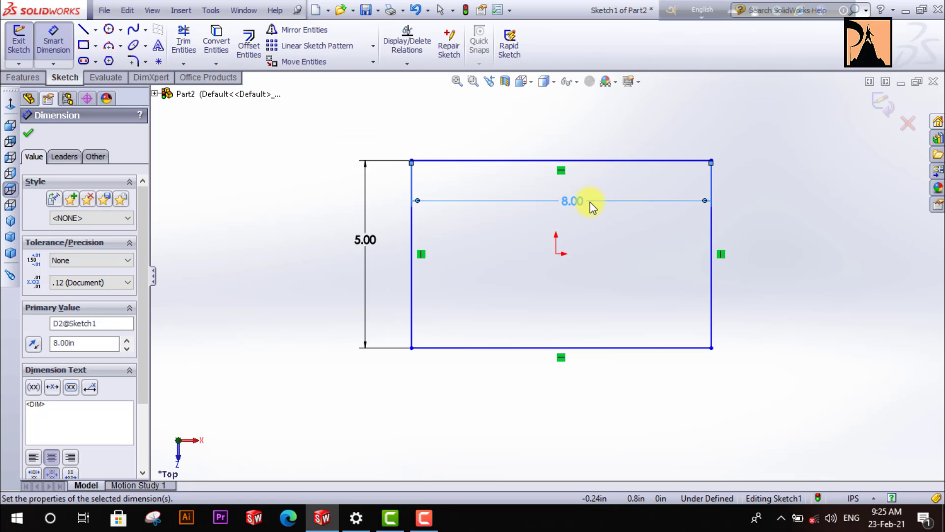
{"action": "left_click_drag", "start_coordinate": [590, 202], "coordinate": [581, 127]}
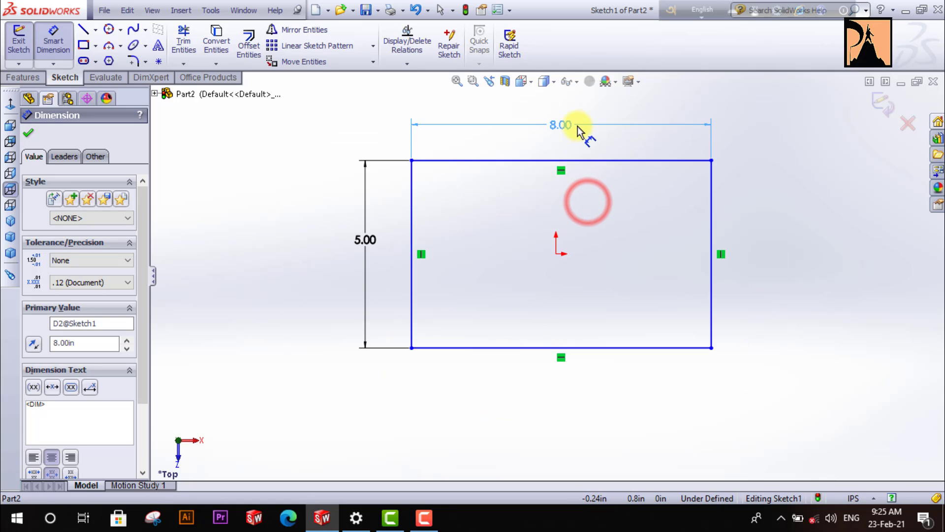
- Sketch a second corner rectangle to the left of the first one, 6 in high and 10 in wide
{"action": "left_click", "coordinate": [458, 82]}
{"action": "scroll", "coordinate": [640, 330], "scroll_direction": "up", "scroll_amount": 2}
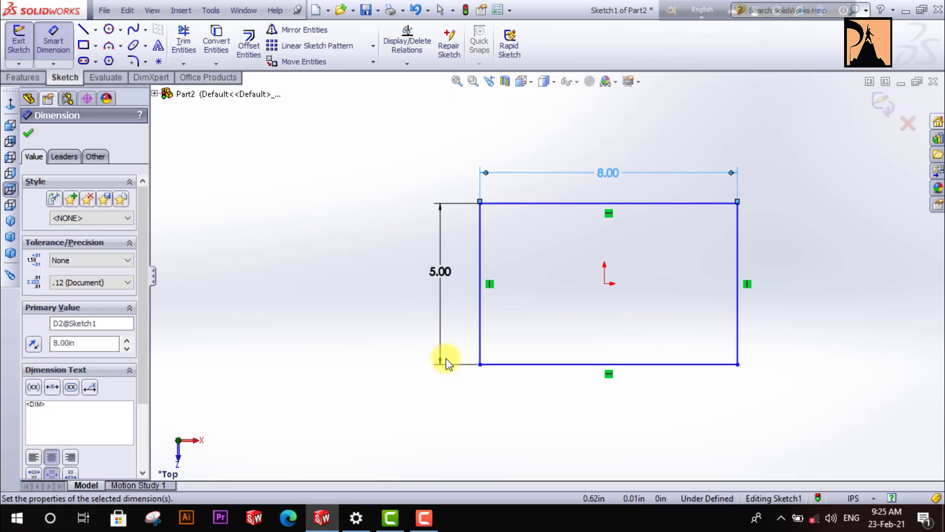
{"action": "scroll", "coordinate": [446, 358], "scroll_direction": "down", "scroll_amount": 1}
{"action": "scroll", "coordinate": [434, 350], "scroll_direction": "up", "scroll_amount": 2}
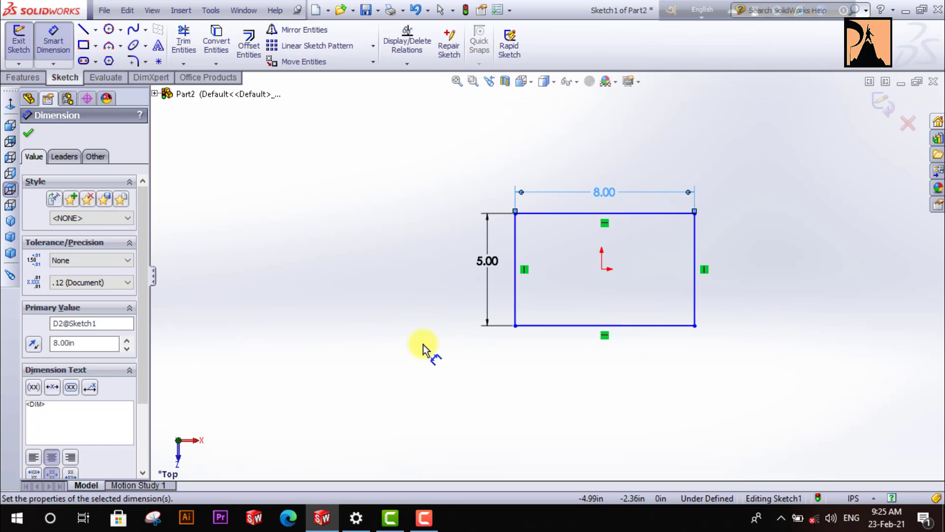
{"action": "scroll", "coordinate": [410, 239], "scroll_direction": "up", "scroll_amount": 2}
{"action": "scroll", "coordinate": [460, 265], "scroll_direction": "down", "scroll_amount": 3}
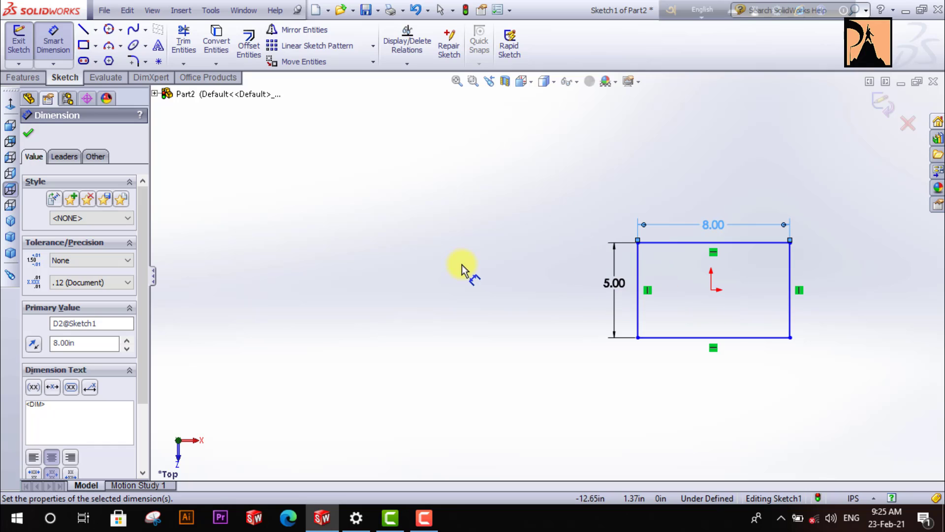
{"action": "left_click", "coordinate": [85, 48]}
{"action": "left_click", "coordinate": [269, 167]}
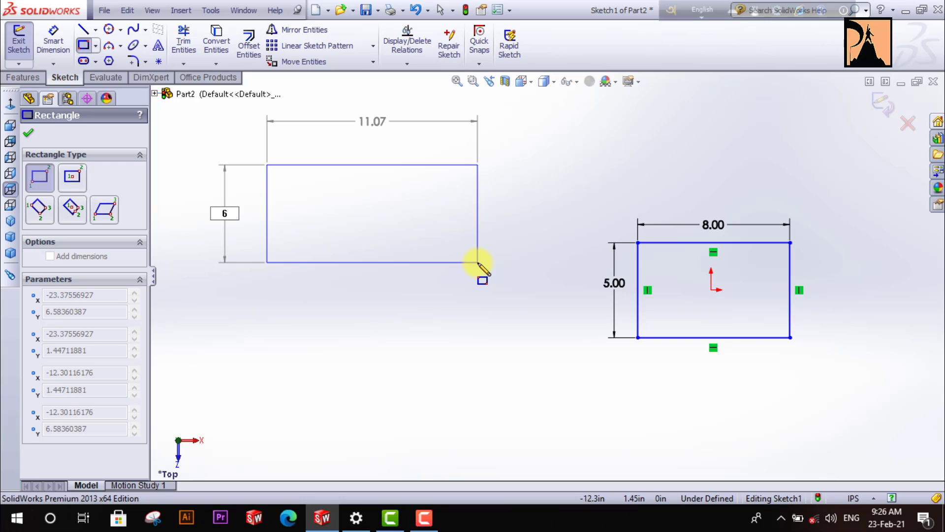
{"action": "key", "text": "Tab"}
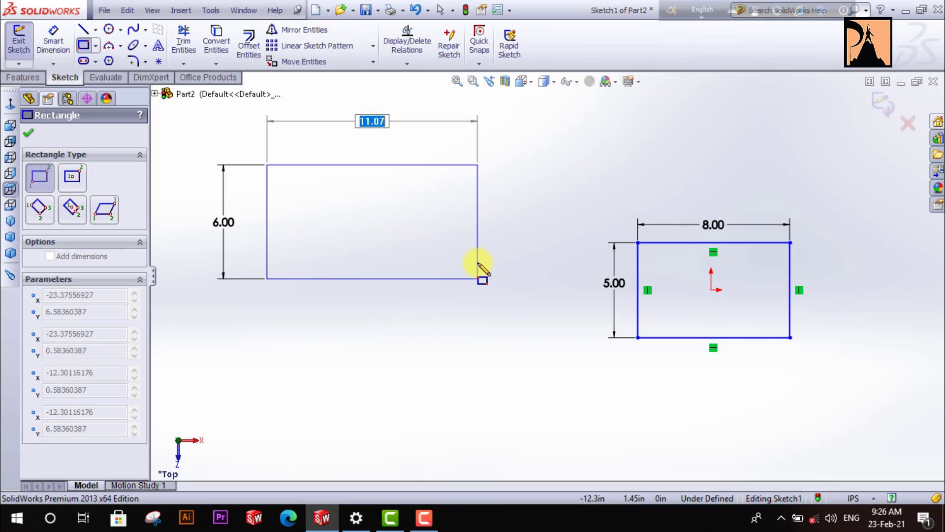
{"action": "type", "text": "10"}
{"action": "key", "text": "Return"}
- Sketch a Center Rectangle below the two existing rectangles, 4 in high and 6 in wide
{"action": "left_click", "coordinate": [93, 50]}
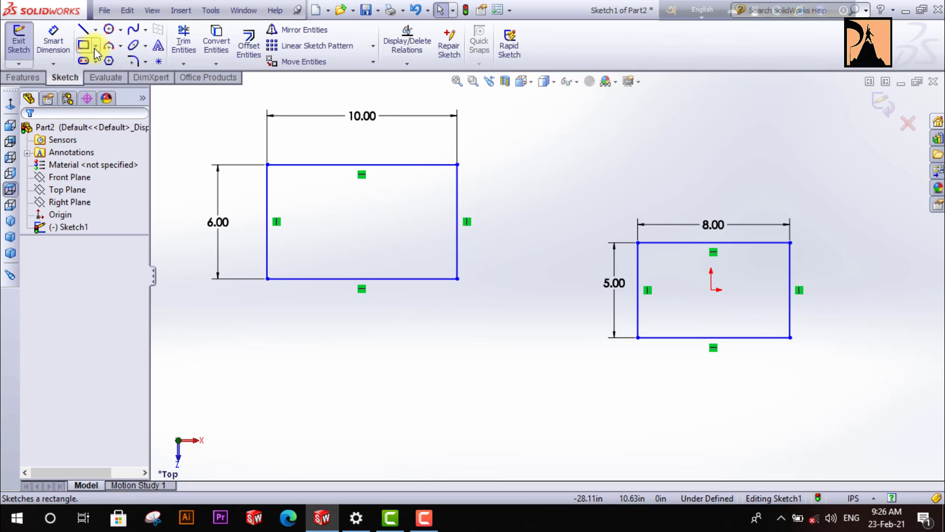
{"action": "left_click", "coordinate": [94, 47]}
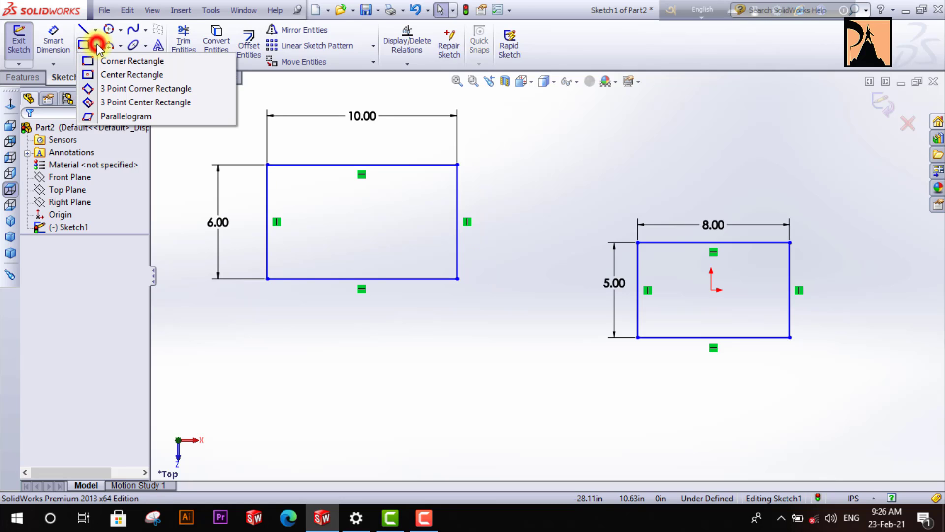
{"action": "left_click", "coordinate": [137, 75]}
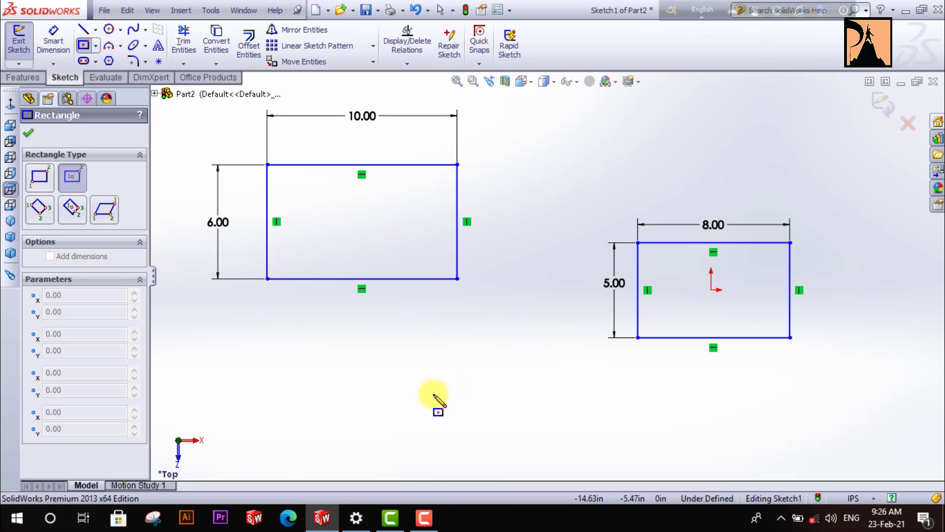
{"action": "left_click", "coordinate": [458, 404]}
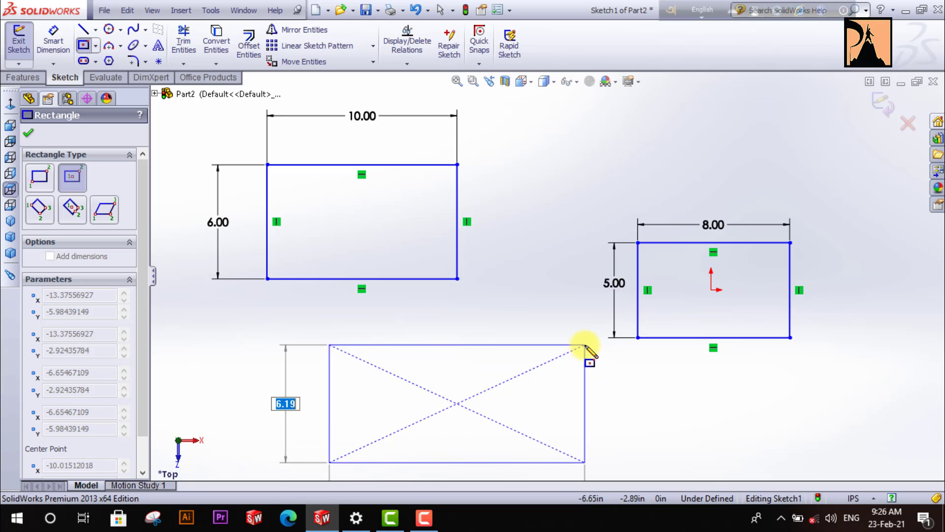
{"action": "scroll", "coordinate": [554, 230], "scroll_direction": "up", "scroll_amount": 2}
{"action": "type", "text": "4"}
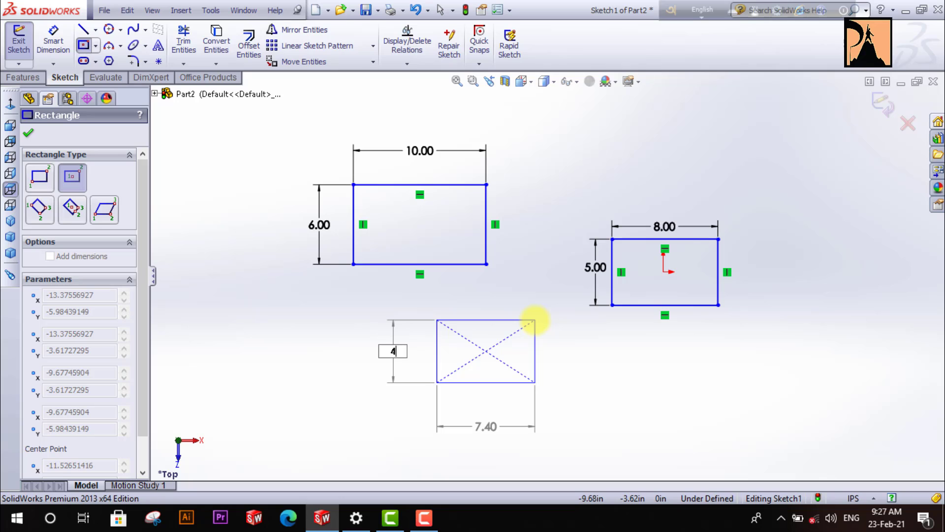
{"action": "key", "text": "Tab"}
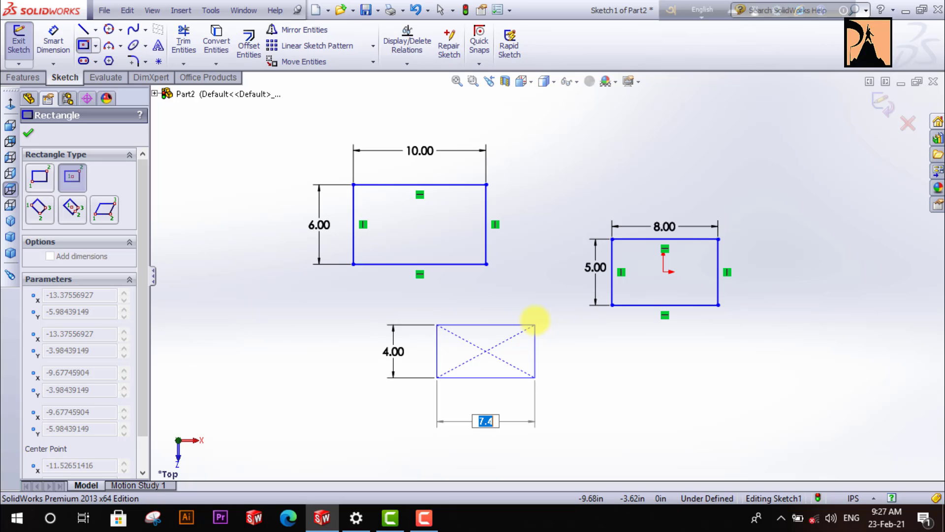
{"action": "type", "text": "6"}
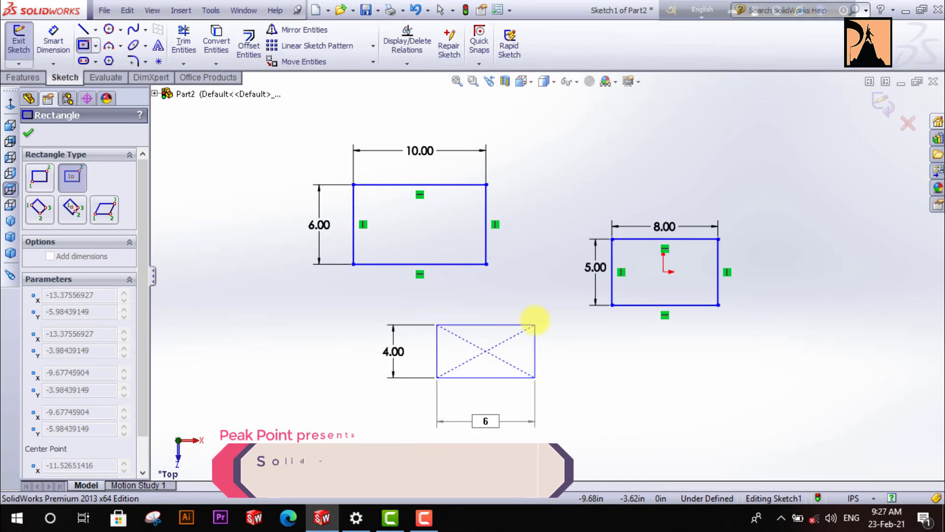
{"action": "key", "text": "Return"}
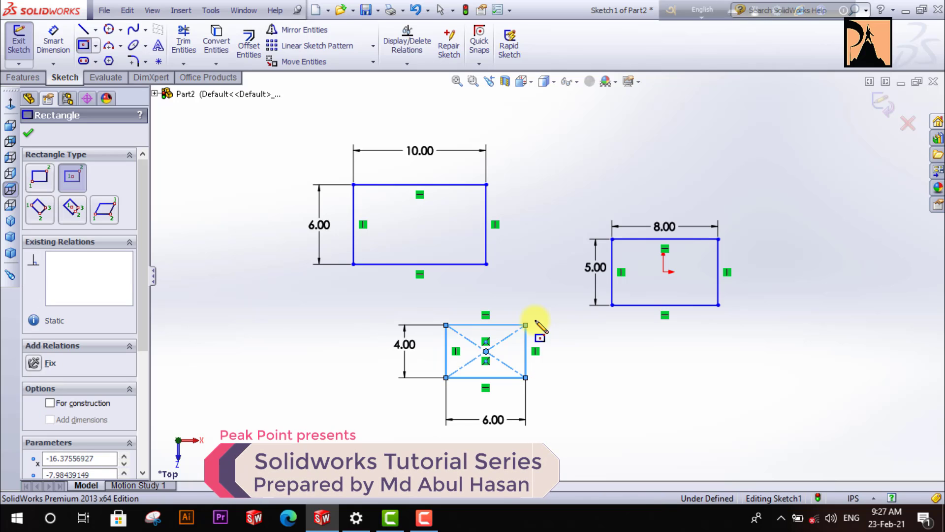
{"action": "key", "text": "Escape"}
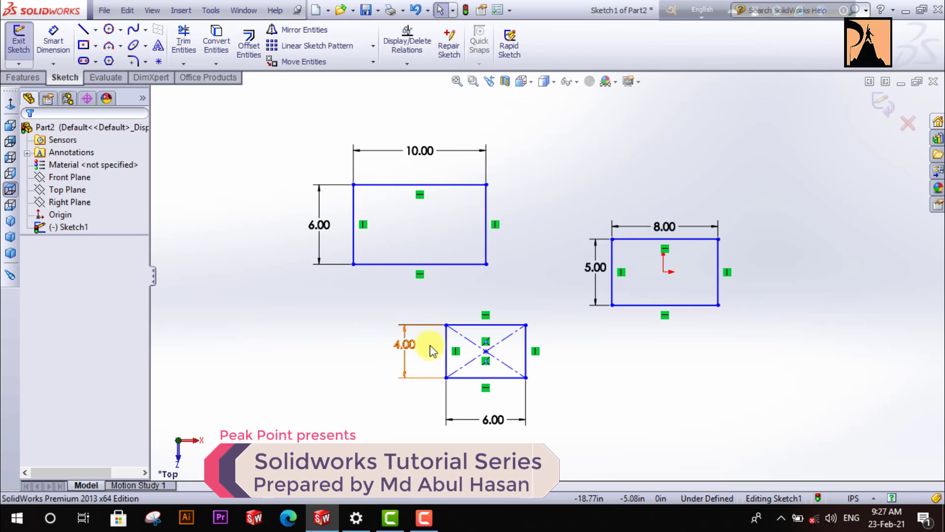
- Sketch a tilted 3 Point Corner Rectangle with corners at about (-4.4, -7.3), (2.4, -6.2) and (3.0, -10.2) in
{"action": "left_click", "coordinate": [95, 45]}
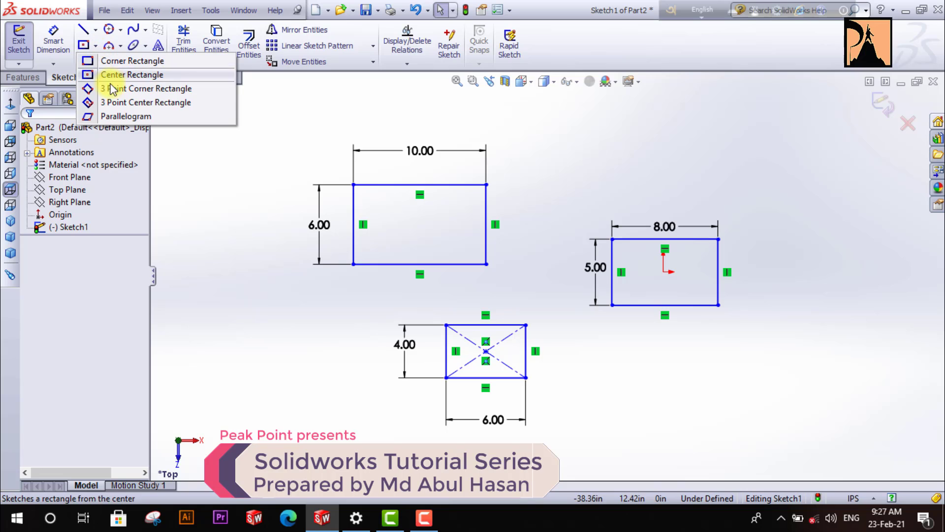
{"action": "left_click", "coordinate": [156, 90]}
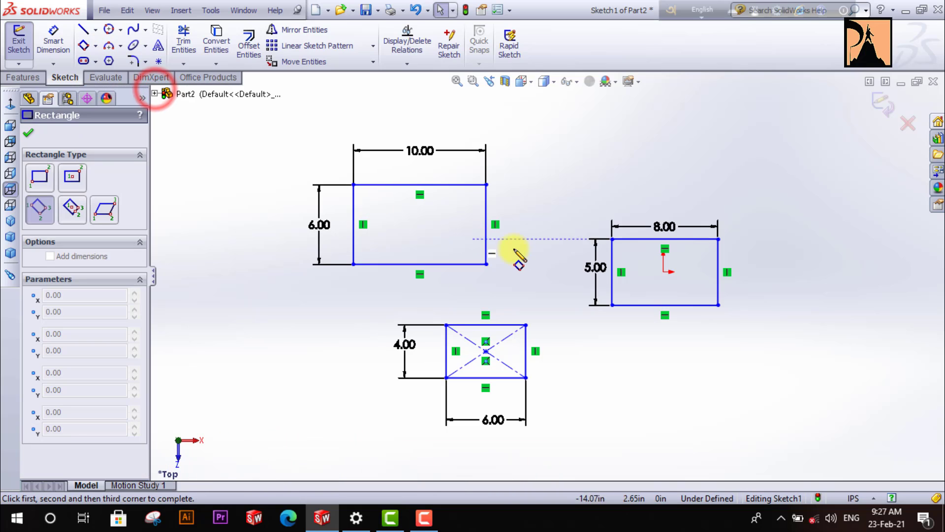
{"action": "scroll", "coordinate": [665, 391], "scroll_direction": "down", "scroll_amount": 3}
{"action": "scroll", "coordinate": [671, 413], "scroll_direction": "up", "scroll_amount": 2}
{"action": "scroll", "coordinate": [674, 419], "scroll_direction": "down", "scroll_amount": 2}
{"action": "scroll", "coordinate": [426, 231], "scroll_direction": "down", "scroll_amount": 1}
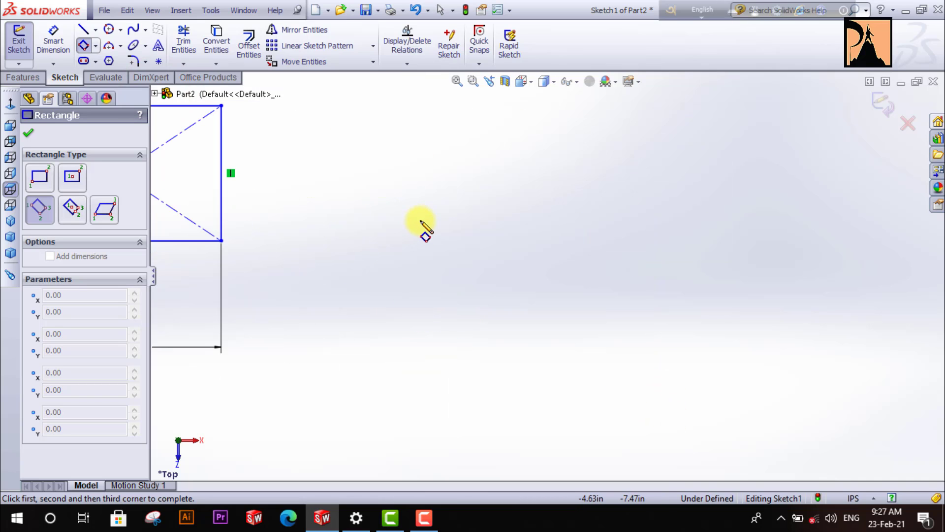
{"action": "left_click", "coordinate": [423, 221]}
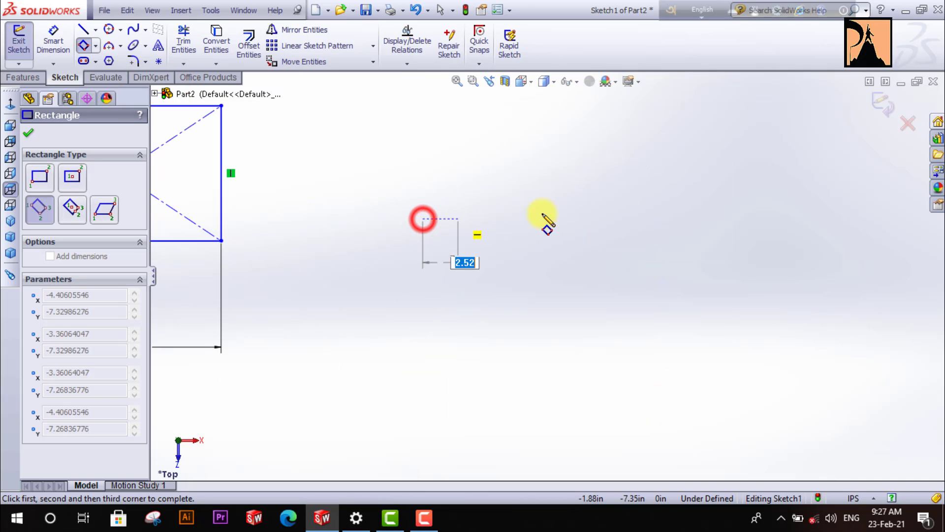
{"action": "left_click", "coordinate": [653, 182]}
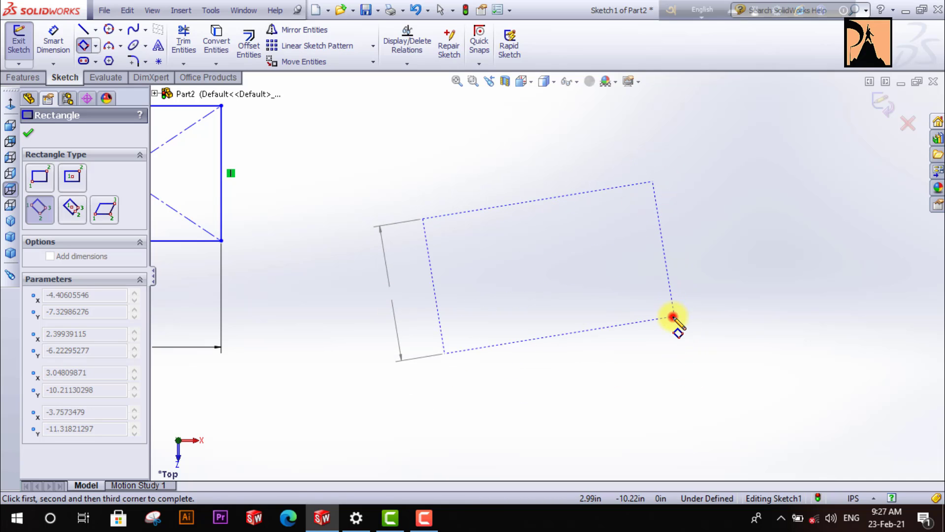
{"action": "left_click", "coordinate": [674, 315]}
- Sketch a second 3 Point Corner Rectangle overlapping the tilted one, its upper corners at about (-6.5, -5.4) and (-1.8, -5.2) in
{"action": "left_click", "coordinate": [353, 154]}
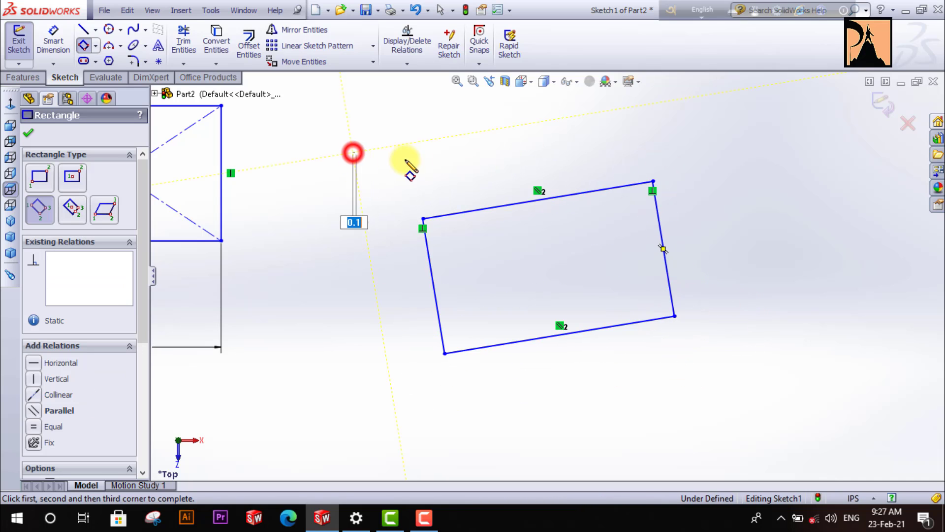
{"action": "left_click", "coordinate": [510, 146]}
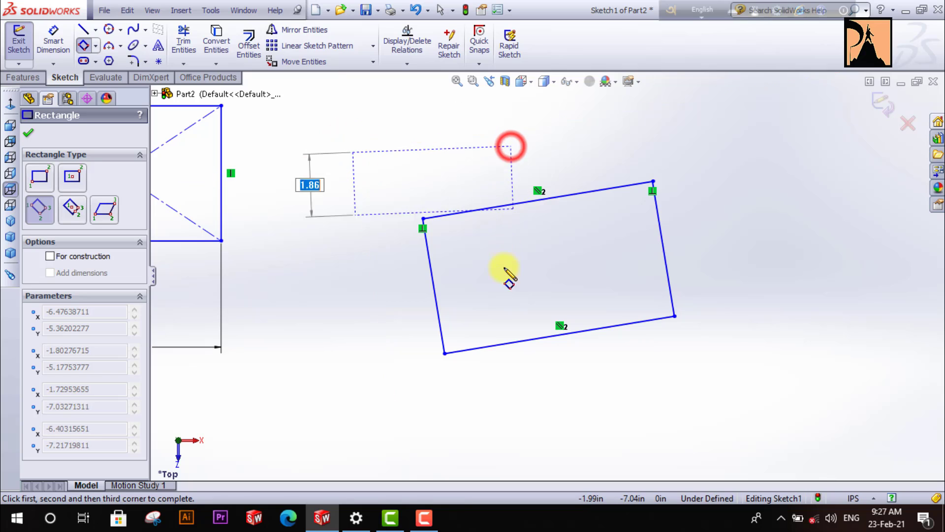
{"action": "left_click", "coordinate": [510, 302]}
{"action": "key", "text": "Escape"}
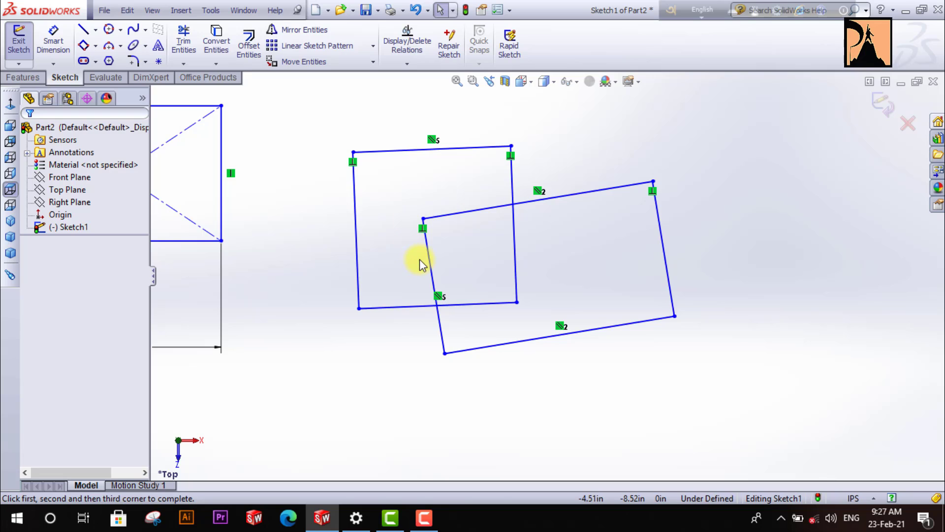
{"action": "scroll", "coordinate": [420, 259], "scroll_direction": "up", "scroll_amount": 3}
{"action": "left_click", "coordinate": [91, 48]}
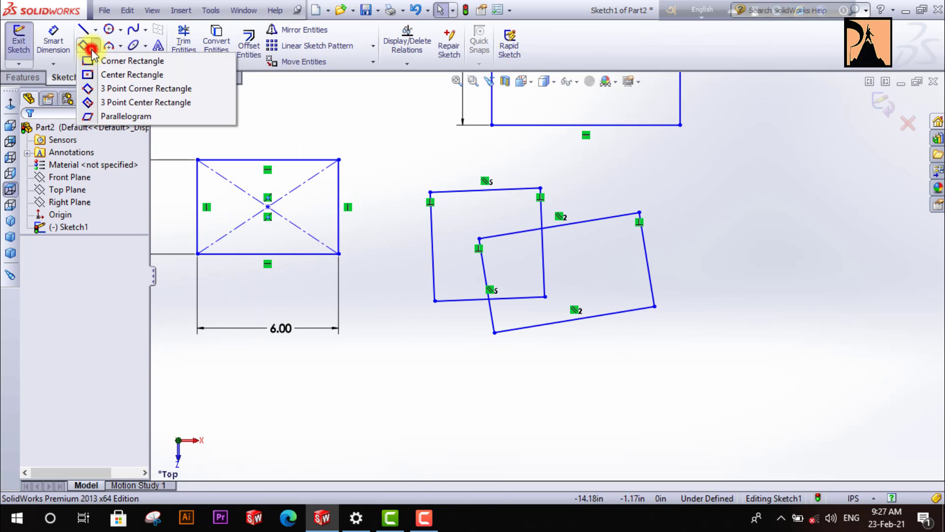
{"action": "left_click", "coordinate": [120, 61]}
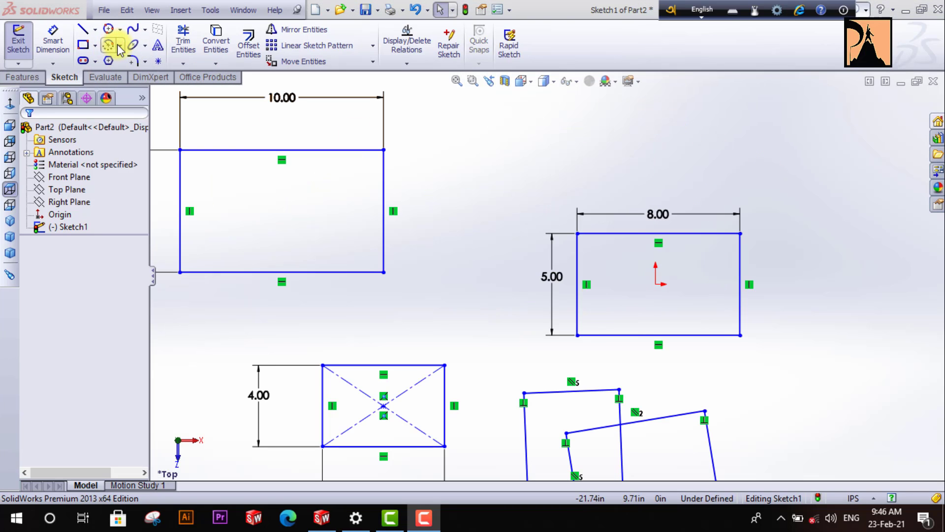
- Sketch a Centerpoint Arc of about 6.12 in radius, starting at the 10 in rectangle's upper-right corner and curving over toward the 8 in rectangle
{"action": "left_click", "coordinate": [120, 47]}
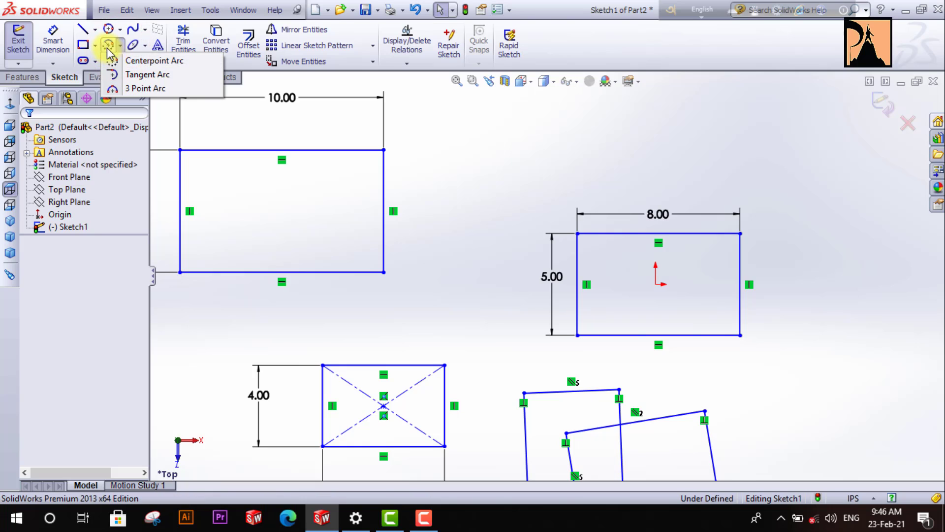
{"action": "left_click", "coordinate": [148, 60]}
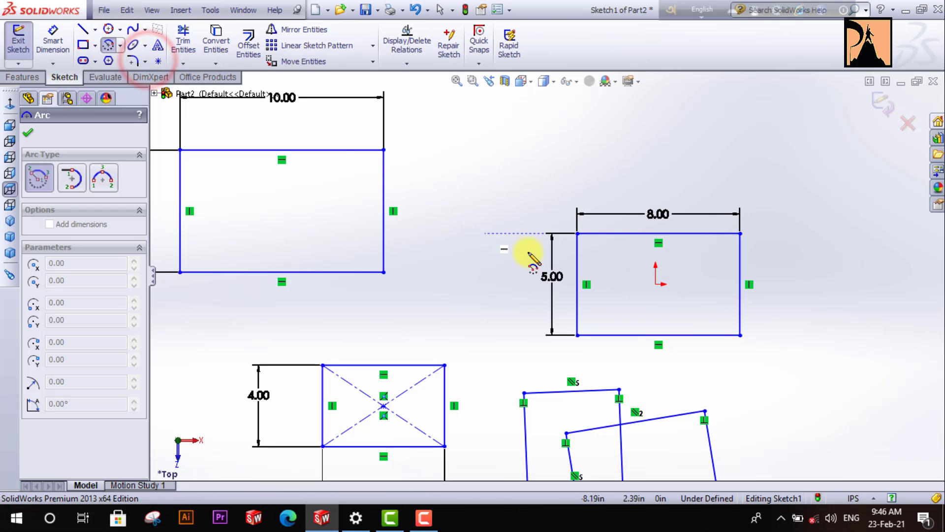
{"action": "left_click", "coordinate": [459, 248]}
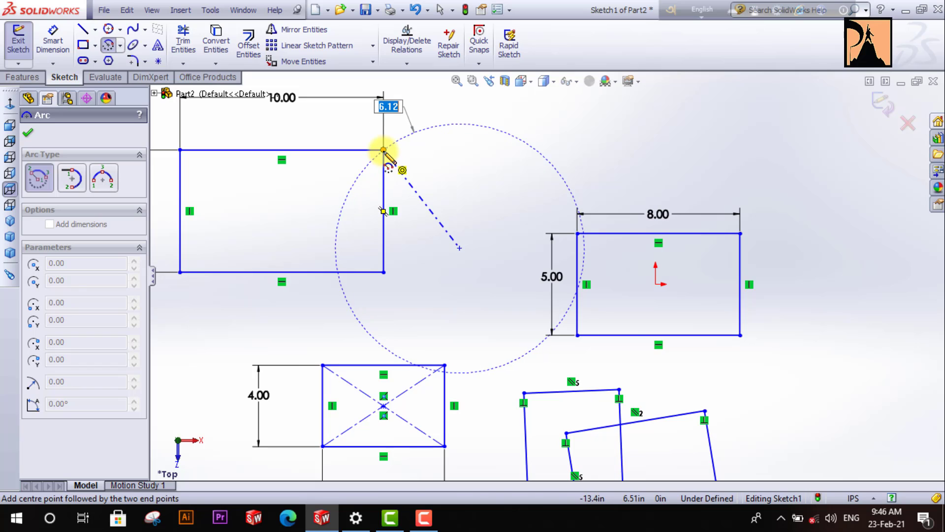
{"action": "left_click", "coordinate": [383, 150]}
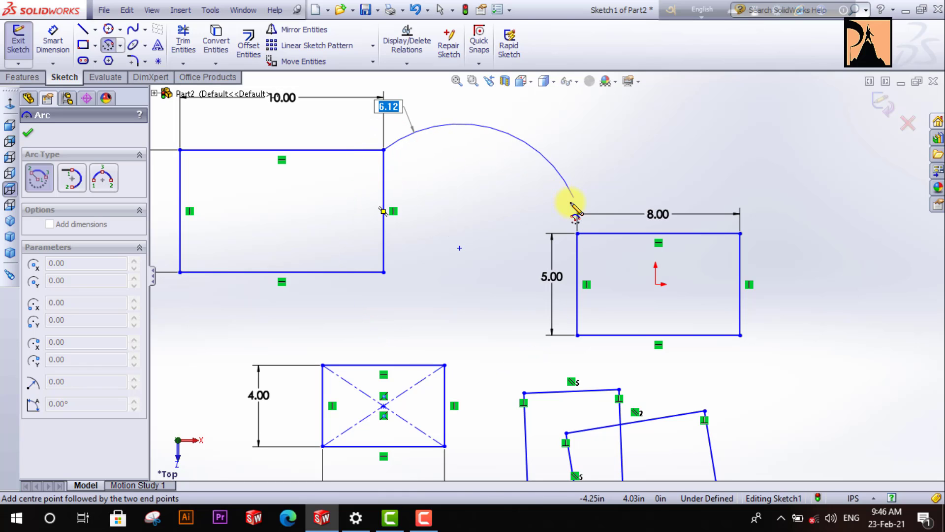
{"action": "left_click", "coordinate": [555, 167]}
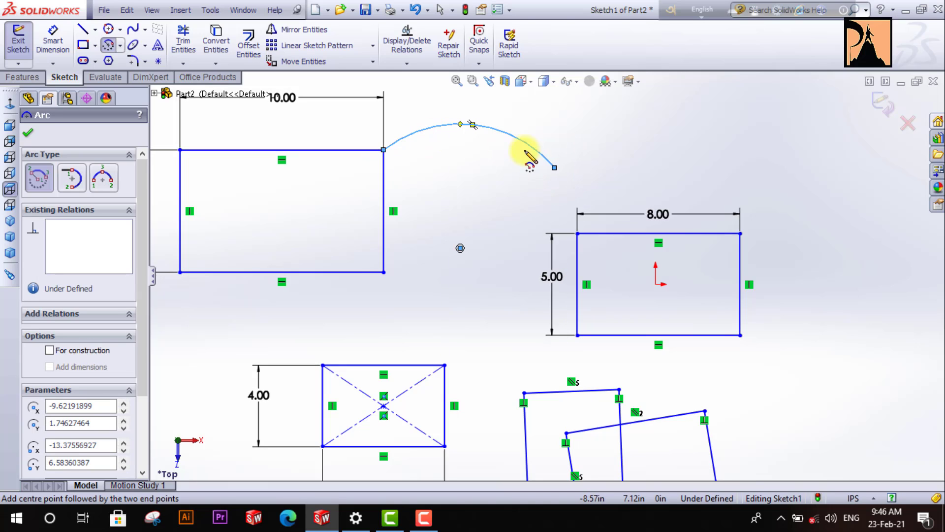
- Sketch a short Centerpoint Arc of about 4.14 in radius above the 8 in rectangle
{"action": "left_click", "coordinate": [705, 167]}
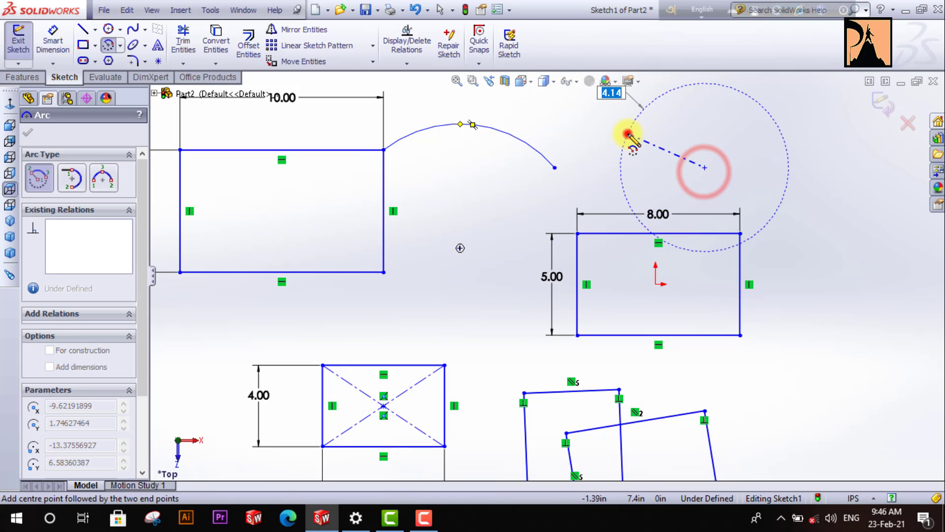
{"action": "left_click", "coordinate": [627, 134]}
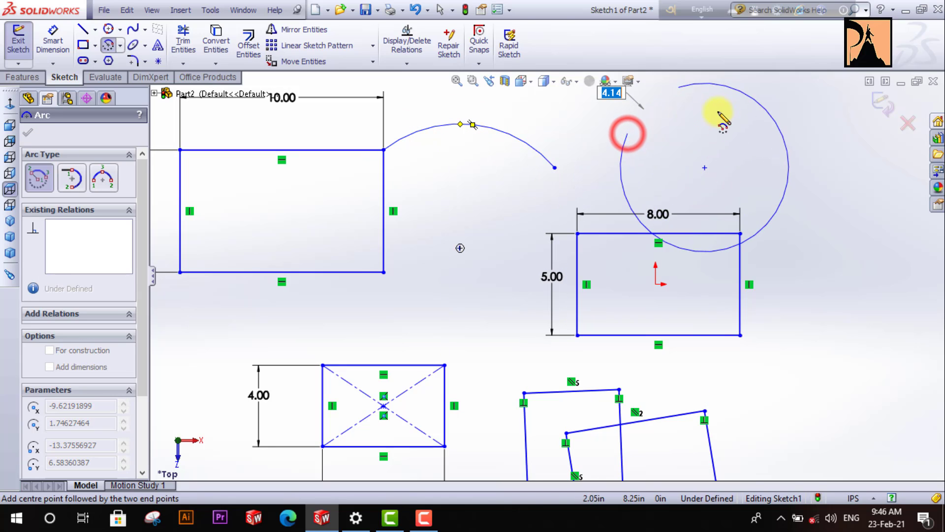
{"action": "left_click", "coordinate": [623, 185]}
{"action": "left_click", "coordinate": [785, 291]}
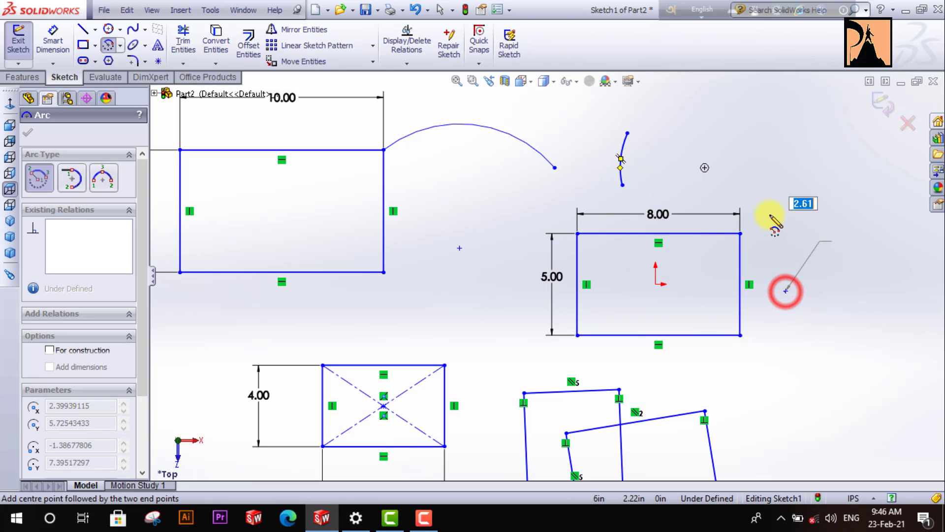
{"action": "left_click", "coordinate": [760, 191]}
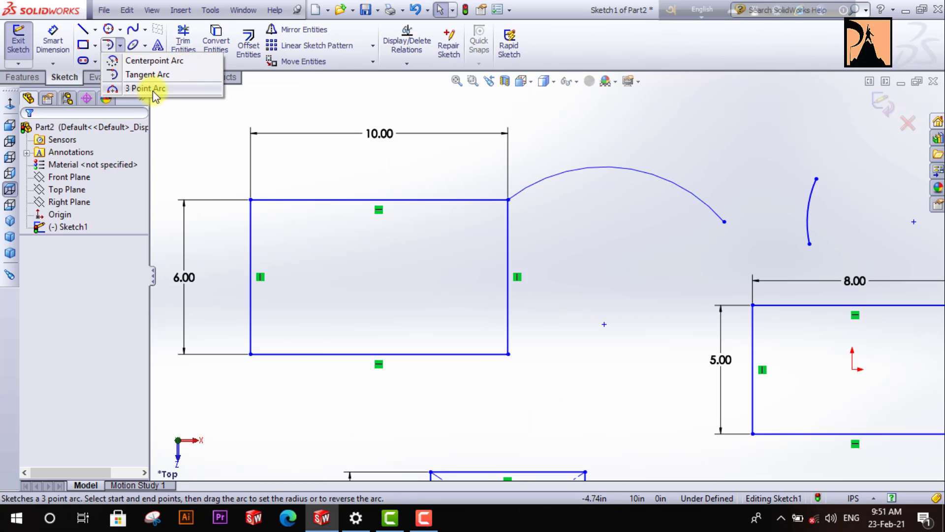
- Sketch tangent arcs on the 10 in rectangle, one joining its two upper corners and one joining its two right corners
{"action": "left_click", "coordinate": [153, 73]}
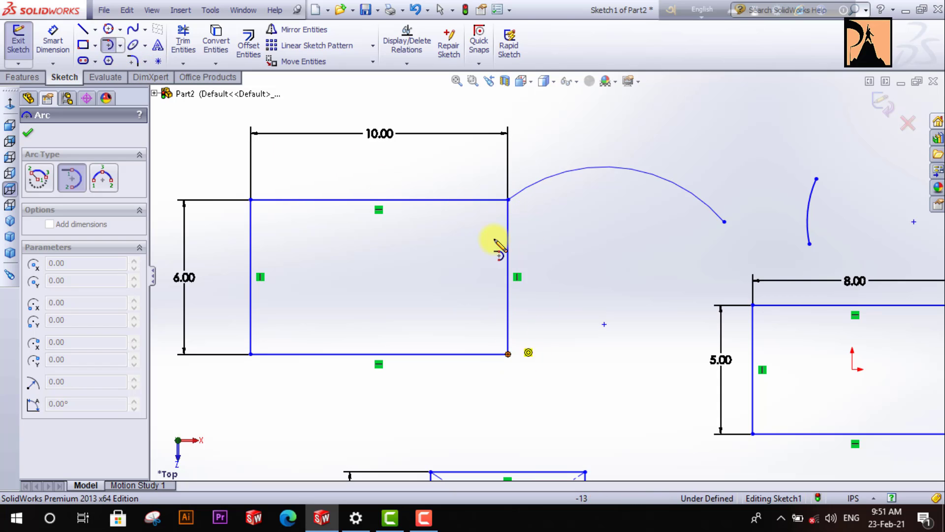
{"action": "left_click", "coordinate": [509, 201]}
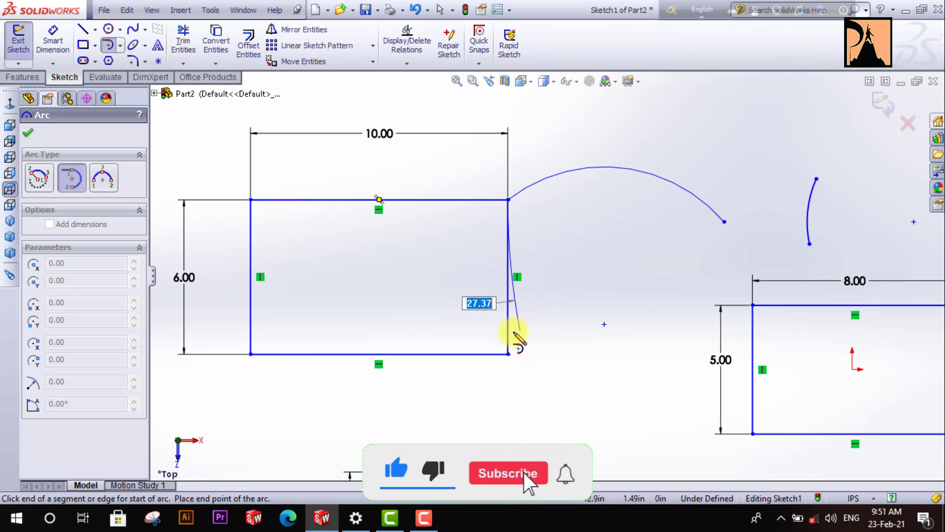
{"action": "left_click", "coordinate": [251, 201]}
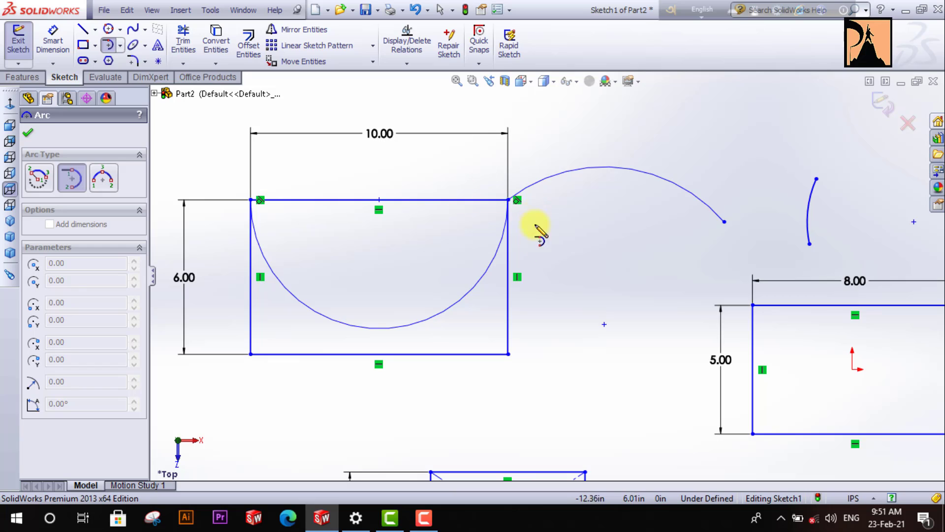
{"action": "left_click", "coordinate": [508, 353]}
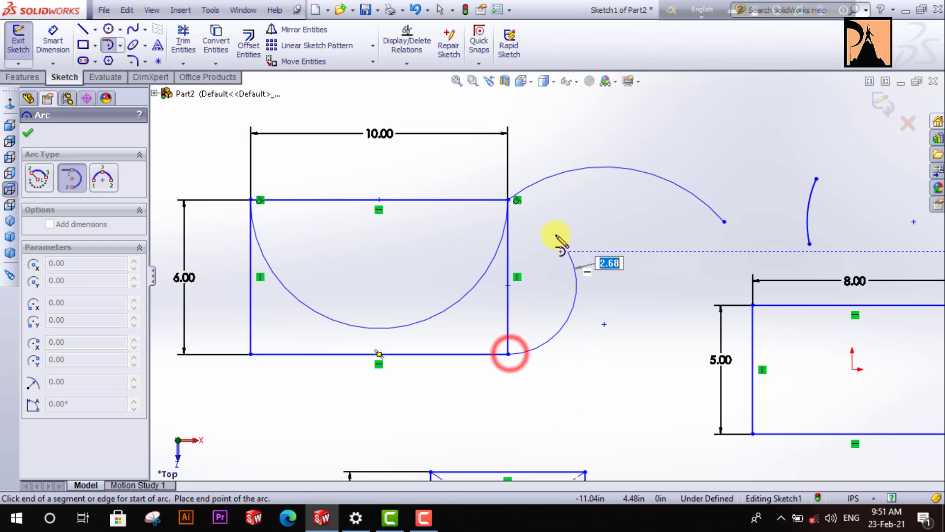
{"action": "left_click", "coordinate": [508, 199]}
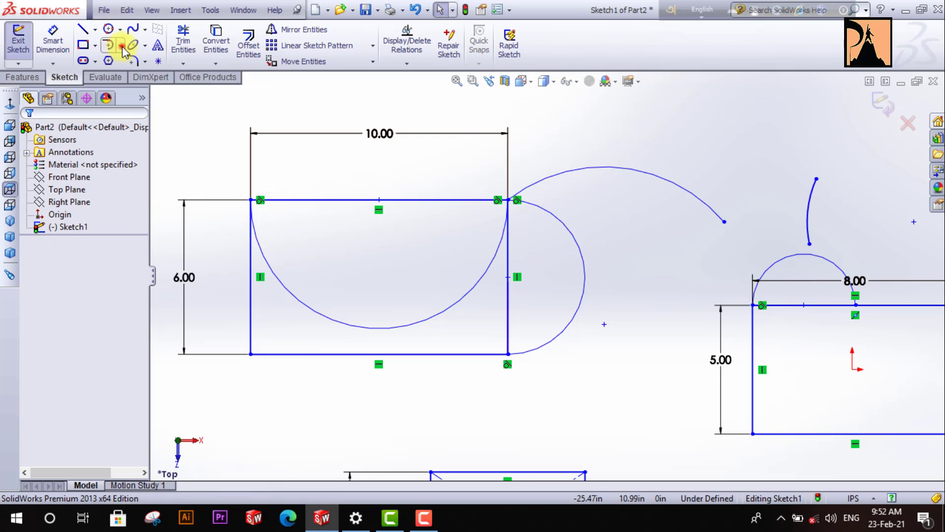
- Sketch a Centerpoint Arc of about 4.27 in radius above the 10 in rectangle, centered on its upper edge's midpoint
{"action": "left_click", "coordinate": [121, 46]}
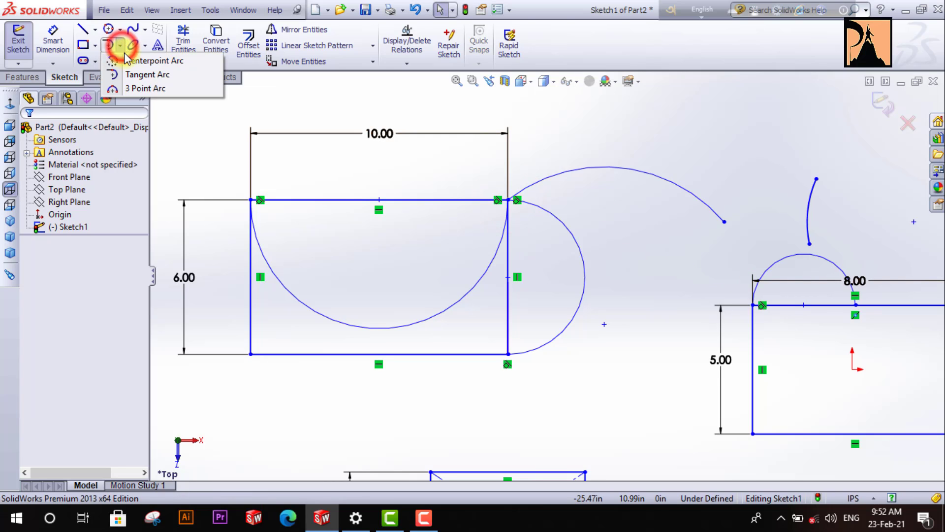
{"action": "left_click", "coordinate": [146, 89]}
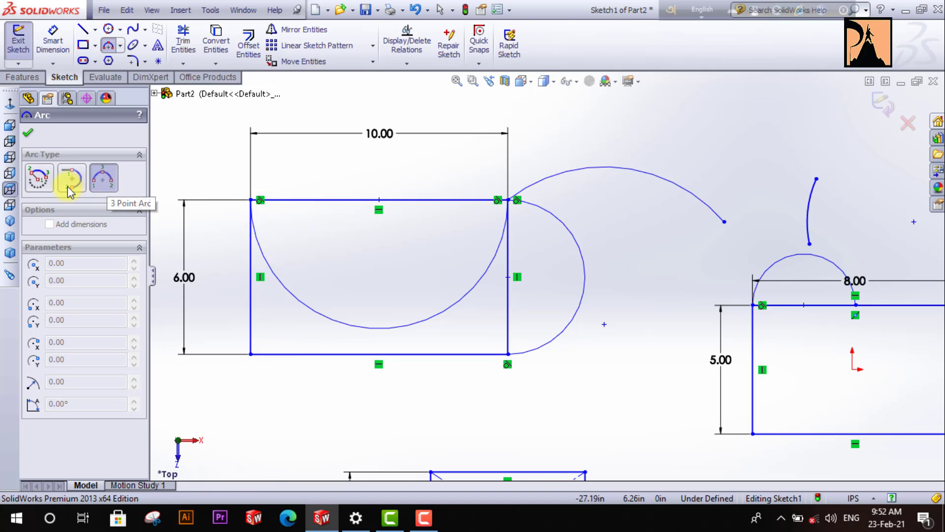
{"action": "left_click", "coordinate": [39, 179]}
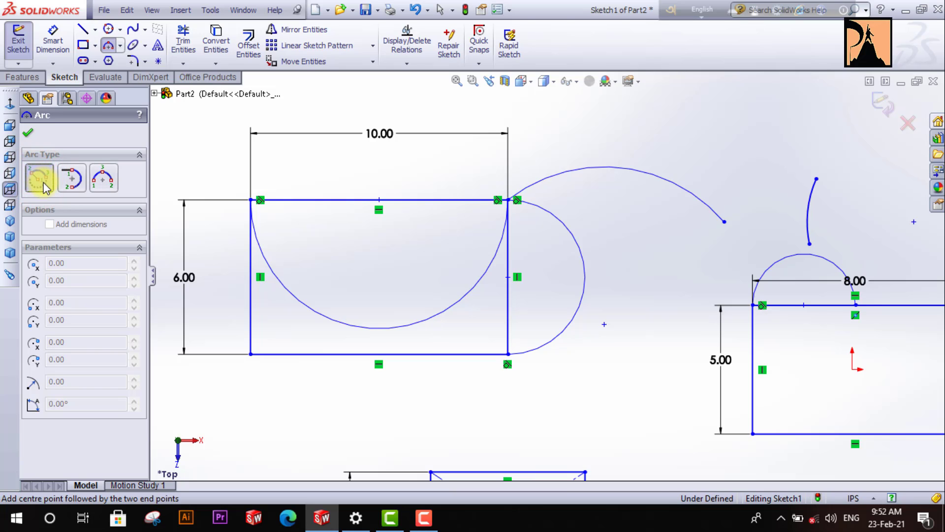
{"action": "left_click", "coordinate": [378, 200]}
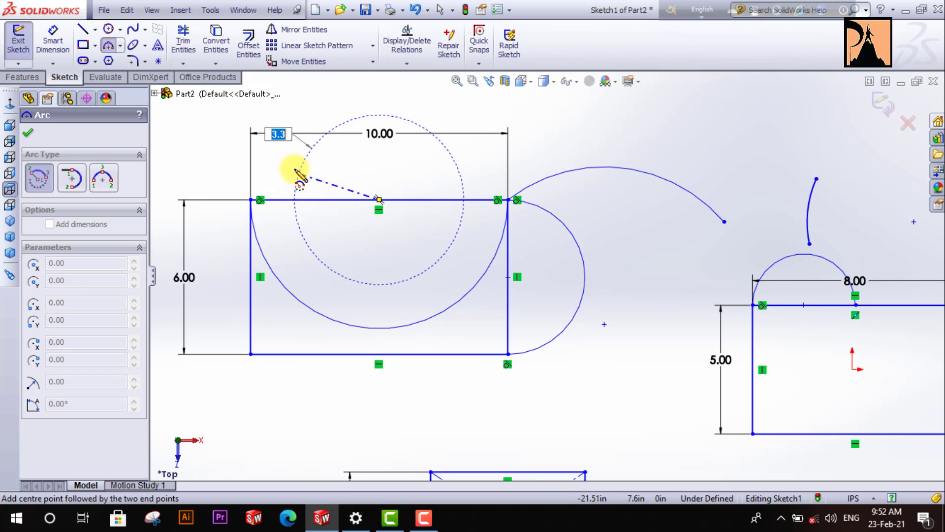
{"action": "left_click", "coordinate": [296, 129]}
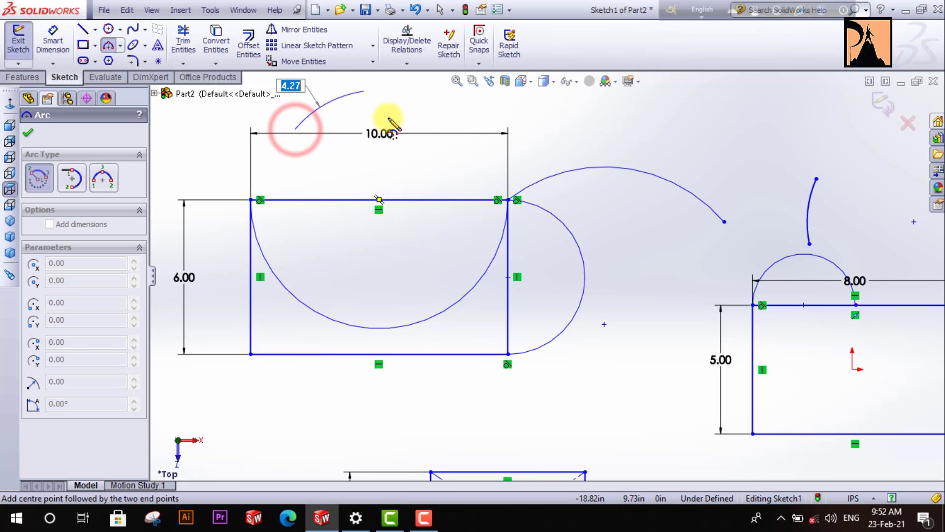
{"action": "left_click", "coordinate": [450, 117]}
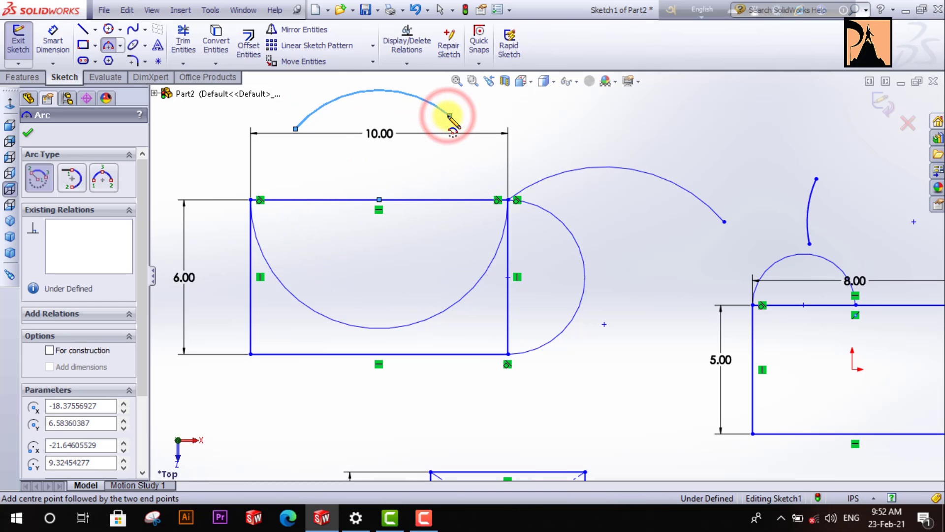
- Delete every entity in the sketch, including those with associated dimensions
{"action": "scroll", "coordinate": [538, 302], "scroll_direction": "up", "scroll_amount": 4}
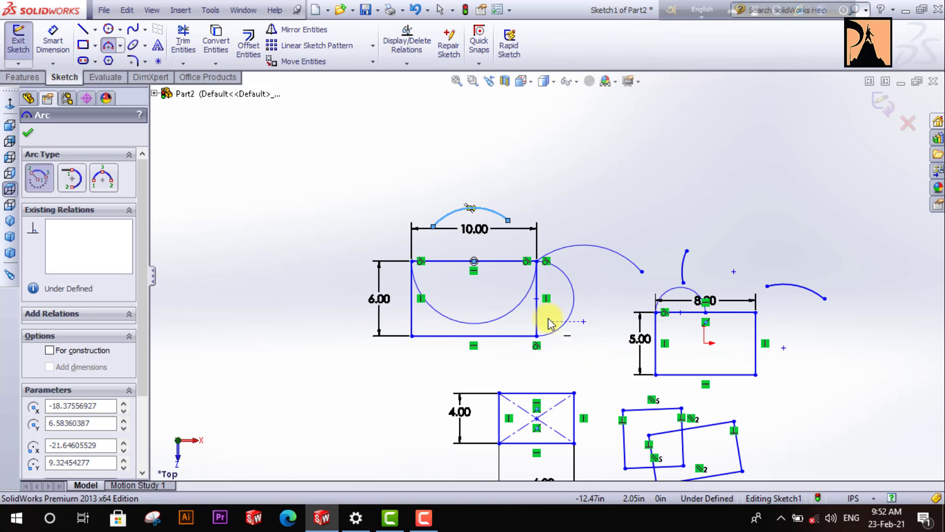
{"action": "key", "text": "ctrl+a"}
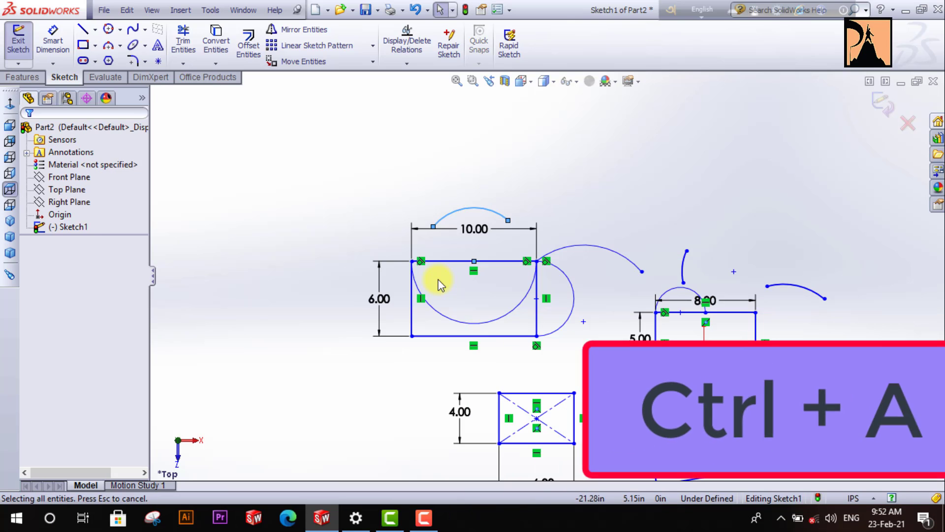
{"action": "key", "text": "Delete"}
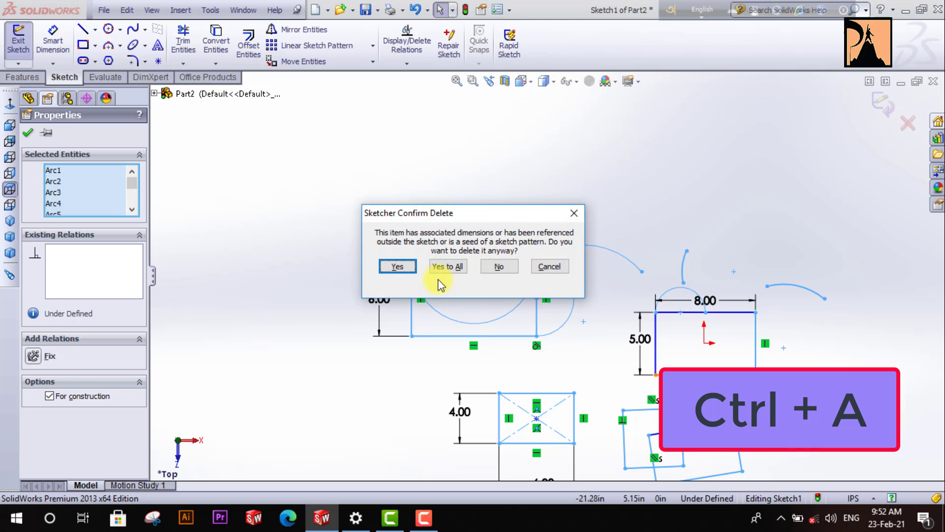
{"action": "left_click", "coordinate": [412, 270]}
{"action": "left_click", "coordinate": [445, 267]}
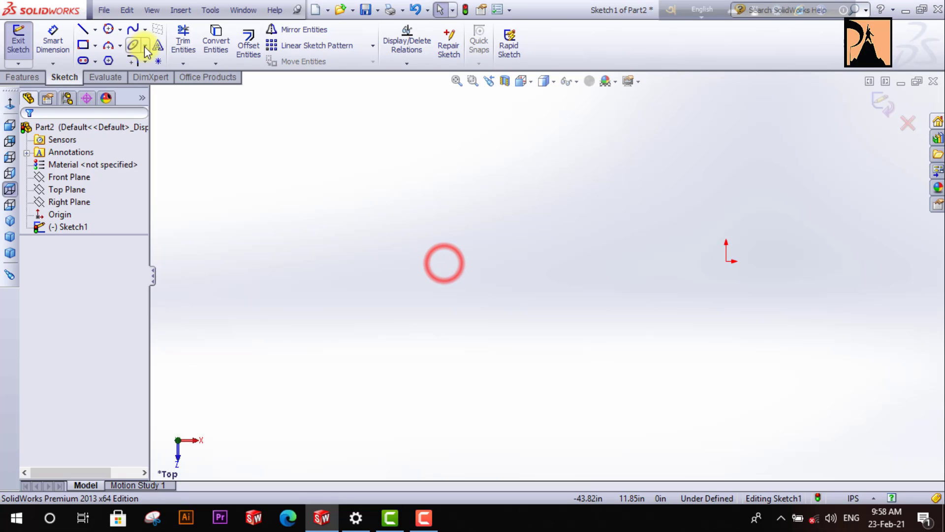
- Sketch two horizontal ellipses, centered at about (-19.3, 0.5) and (-3.2, -4.3) in, with major radii of about 9.13 and 9.66 in
{"action": "left_click", "coordinate": [146, 47]}
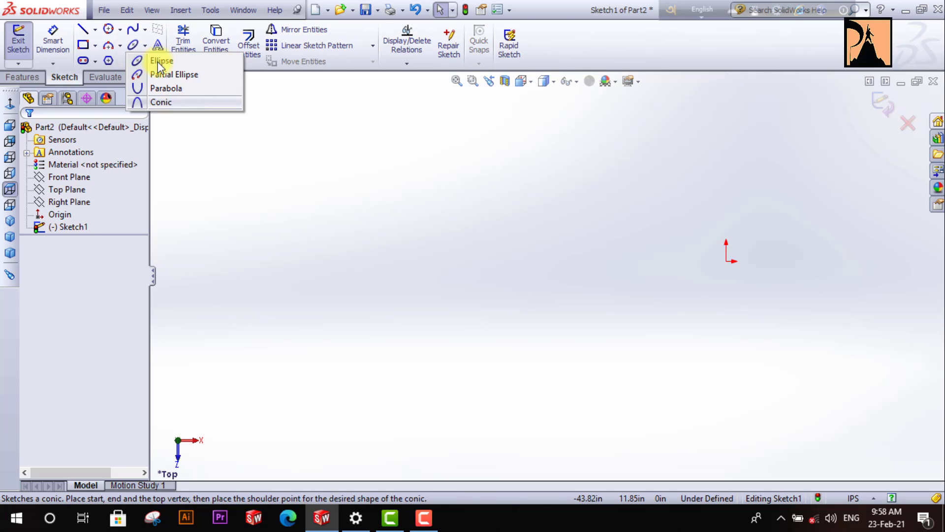
{"action": "left_click", "coordinate": [158, 61]}
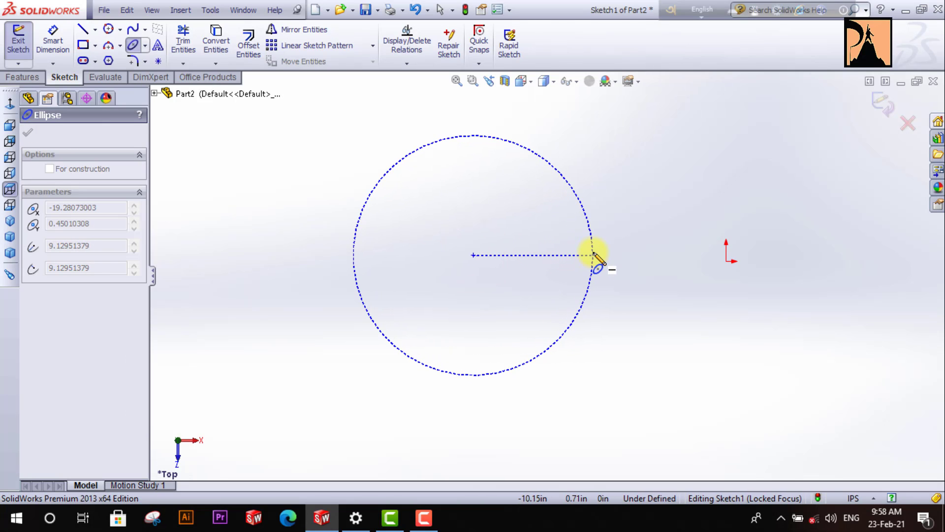
{"action": "left_click", "coordinate": [594, 254]}
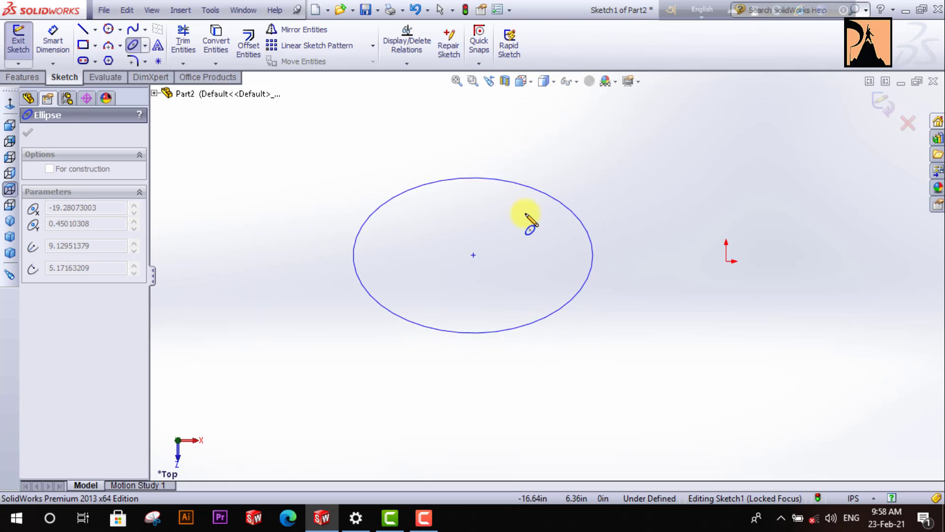
{"action": "left_click", "coordinate": [475, 198]}
{"action": "left_click", "coordinate": [683, 317]}
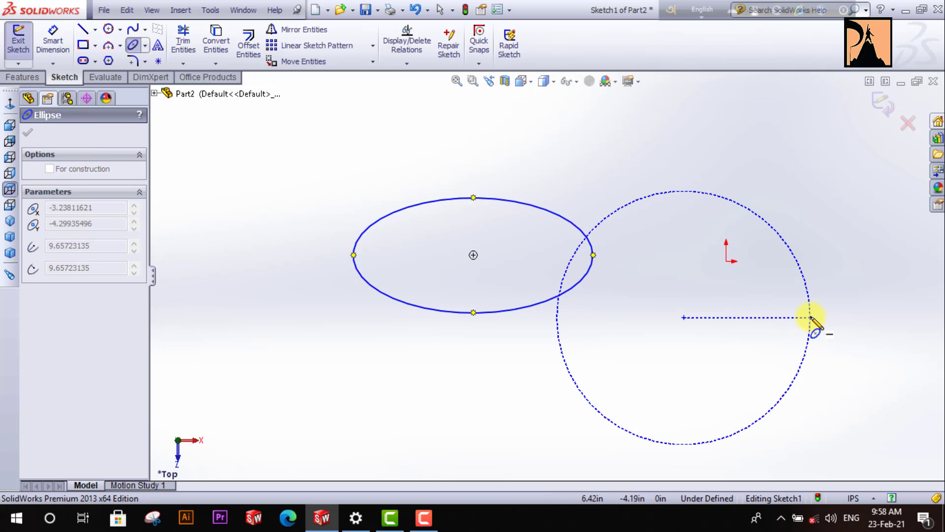
{"action": "left_click", "coordinate": [810, 318]}
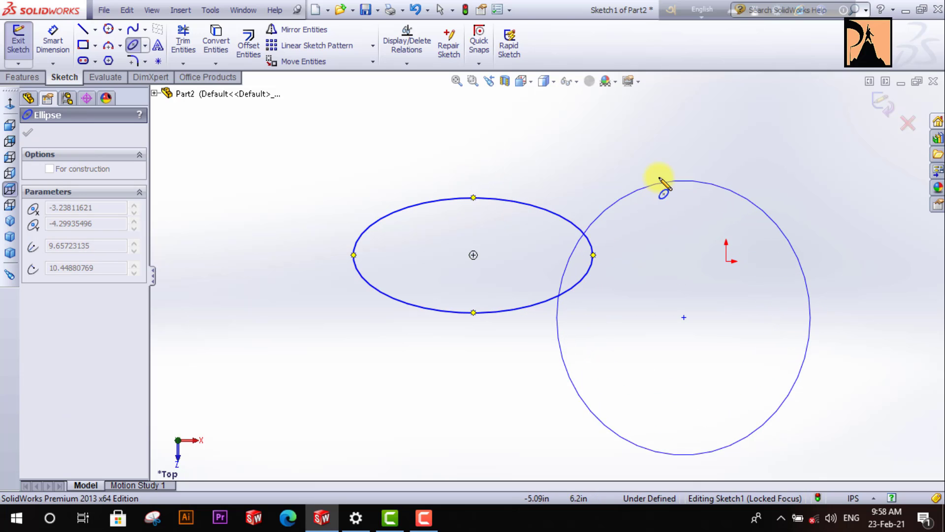
{"action": "left_click", "coordinate": [685, 262]}
- Sketch two slightly tilted ellipses, centered at about (-9.1, 7.0) and (-29.6, 6.4) in, with major radii of about 12.29 and 10.97 in
{"action": "left_click", "coordinate": [607, 169]}
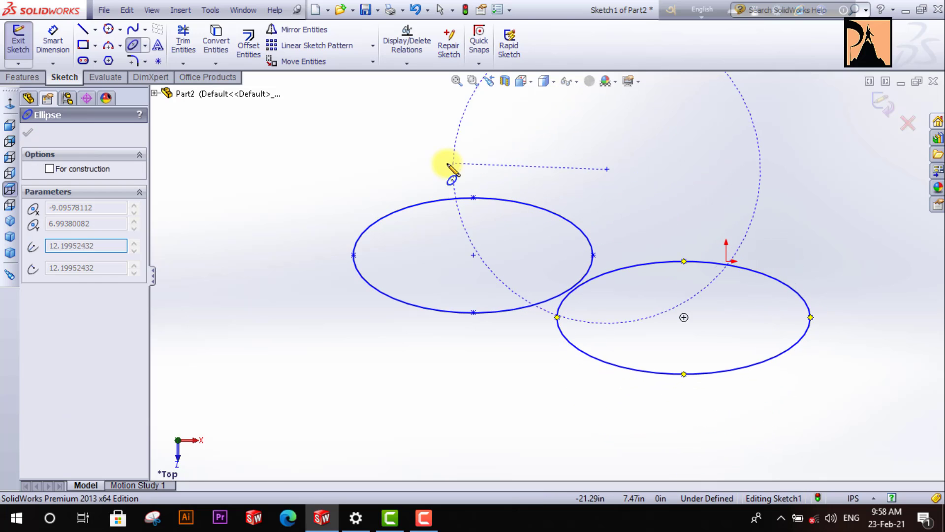
{"action": "left_click", "coordinate": [446, 160]}
{"action": "left_click", "coordinate": [625, 290]}
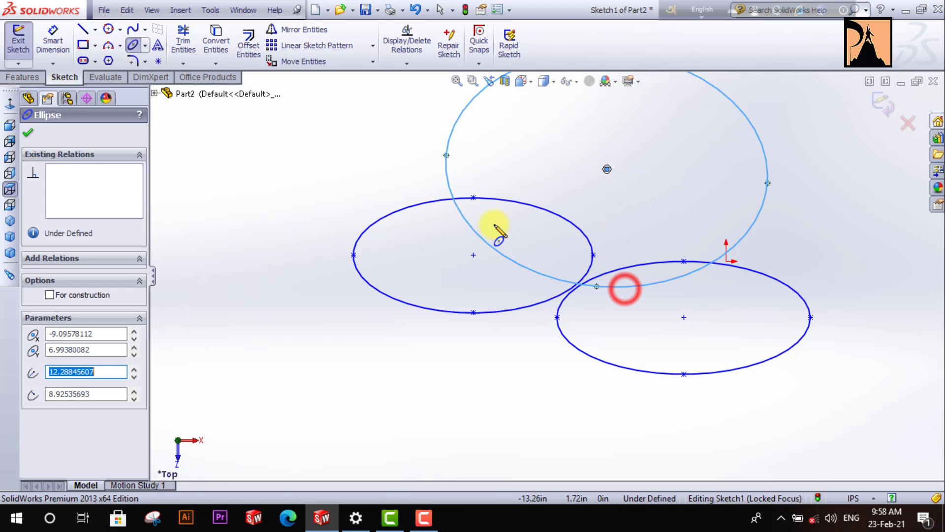
{"action": "left_click", "coordinate": [338, 178]}
{"action": "left_click", "coordinate": [481, 190]}
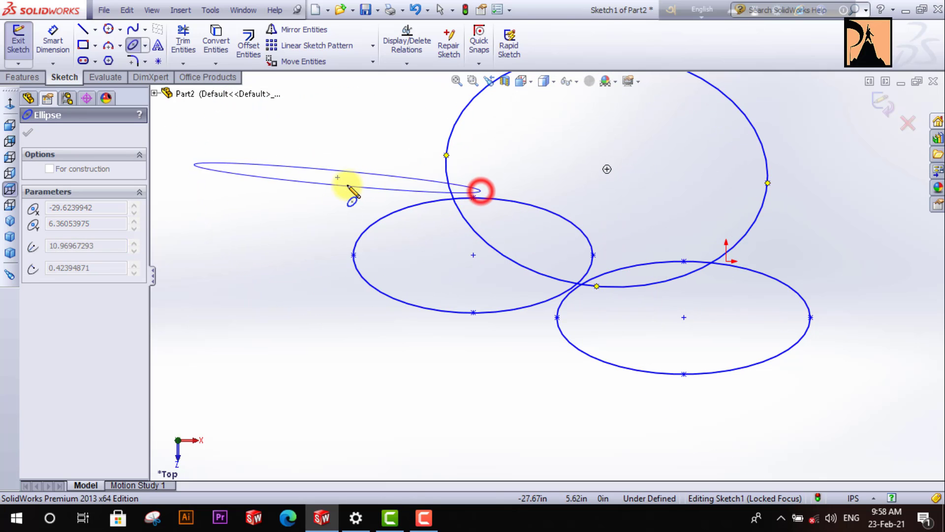
{"action": "left_click", "coordinate": [323, 247]}
{"action": "key", "text": "Escape"}
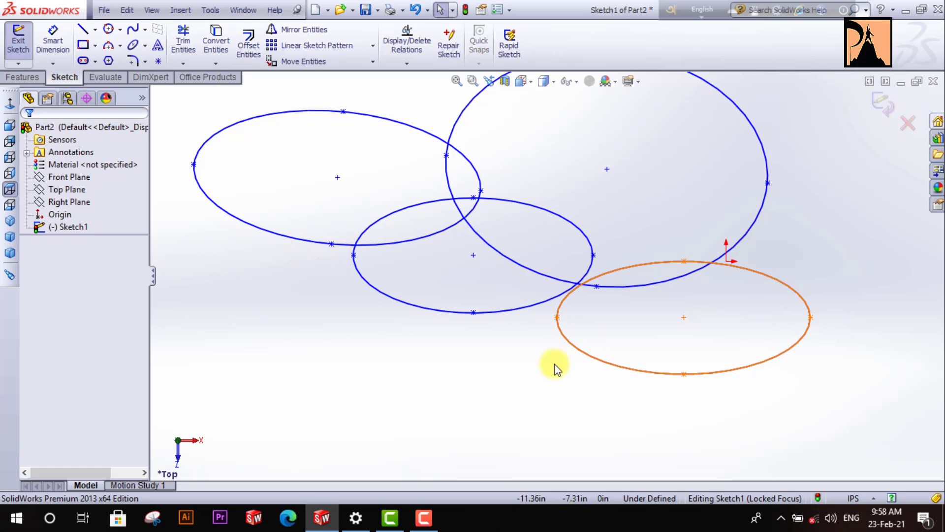
- Sketch a right-bulging Partial Ellipse below the ellipses, centered at about (-23.0, -9.7) in with radii of about 3.91 and 2.13 in
{"action": "left_click", "coordinate": [144, 45]}
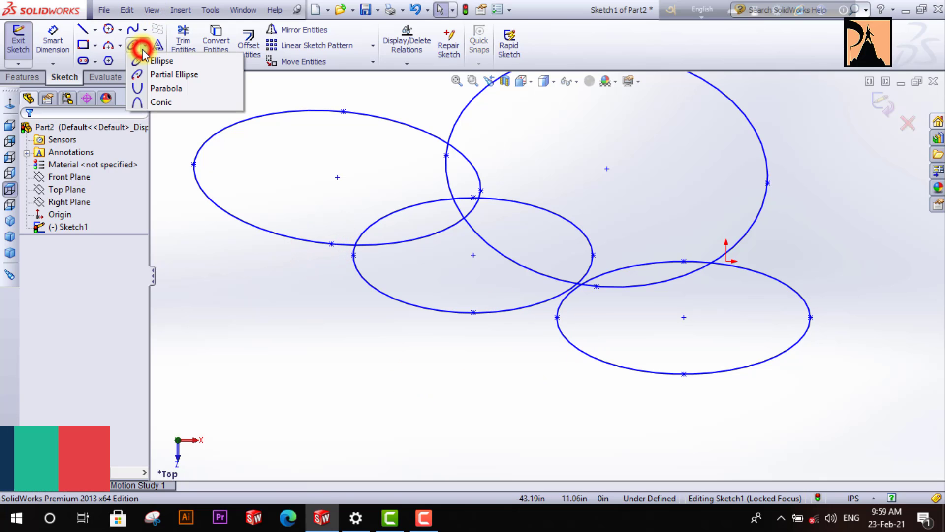
{"action": "left_click", "coordinate": [157, 73]}
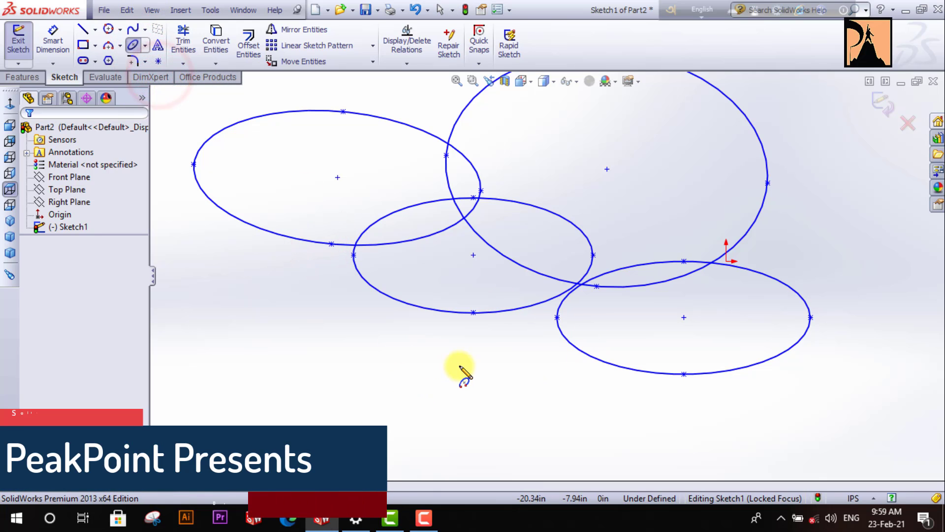
{"action": "scroll", "coordinate": [407, 327], "scroll_direction": "down", "scroll_amount": 5}
{"action": "left_click", "coordinate": [406, 317]}
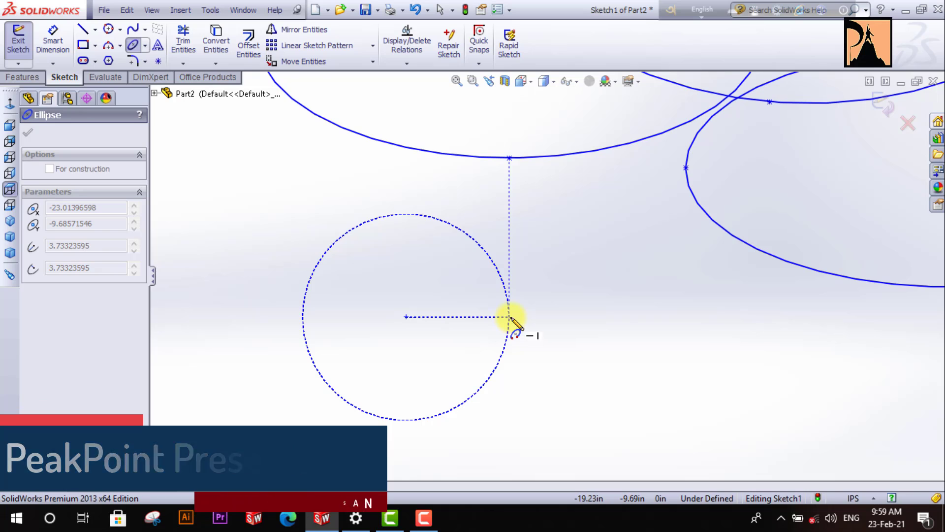
{"action": "left_click", "coordinate": [514, 321]}
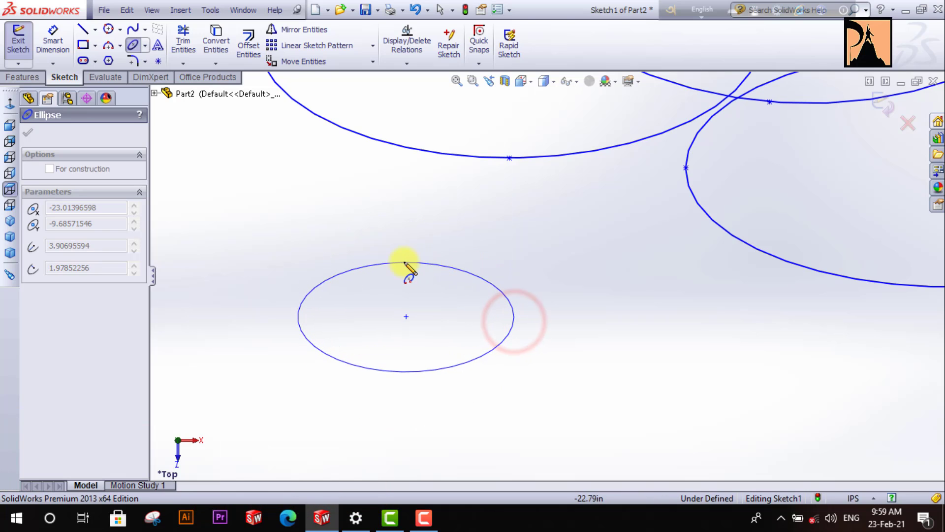
{"action": "left_click", "coordinate": [414, 261]}
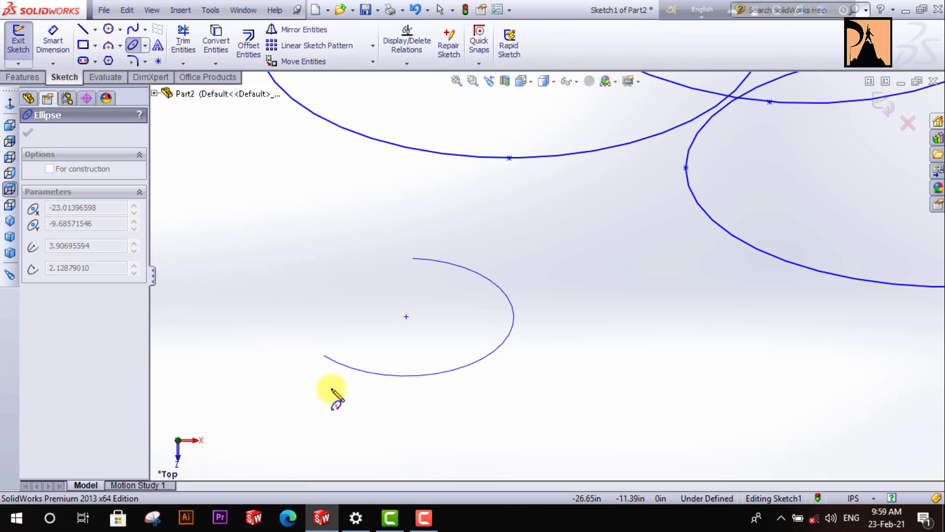
{"action": "left_click", "coordinate": [387, 375]}
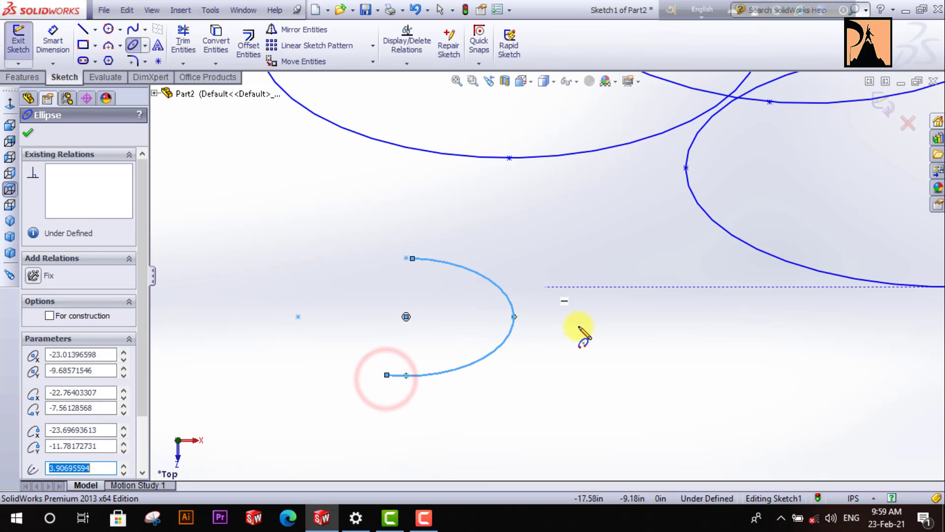
- Sketch a second, tilted Partial Ellipse to the right of the first, with radii of about 4.23 and 3.67 in
{"action": "left_click", "coordinate": [591, 250]}
{"action": "left_click", "coordinate": [566, 382]}
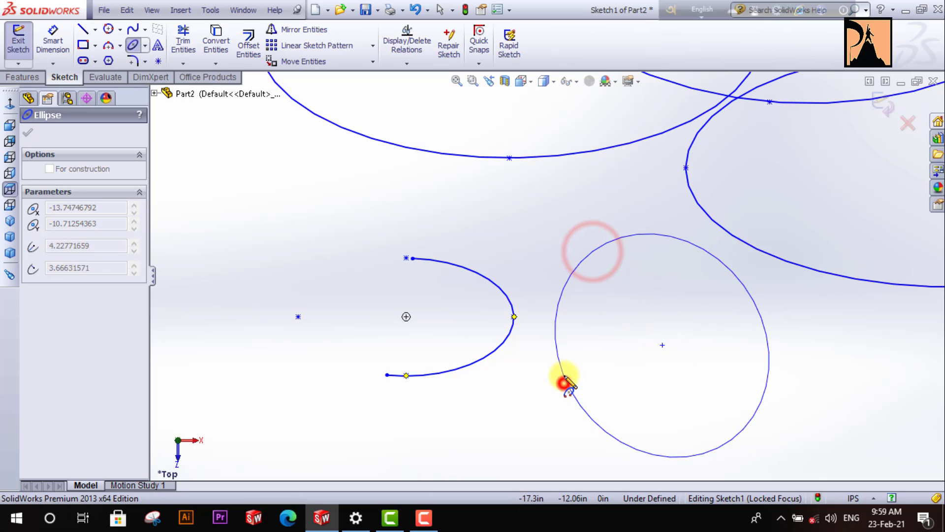
{"action": "left_click", "coordinate": [739, 316]}
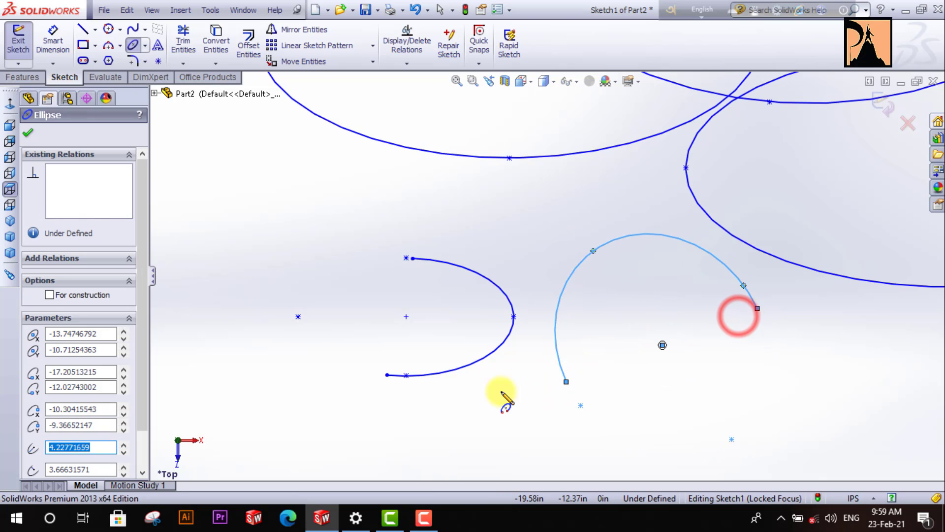
{"action": "key", "text": "Escape"}
- Sketch a Parabola below the partial ellipses, with its focus at about (-29.6, -21.1) and its vertex at about (-22.5, -21.1) in
{"action": "scroll", "coordinate": [501, 389], "scroll_direction": "up", "scroll_amount": 8}
{"action": "scroll", "coordinate": [502, 384], "scroll_direction": "down", "scroll_amount": 6}
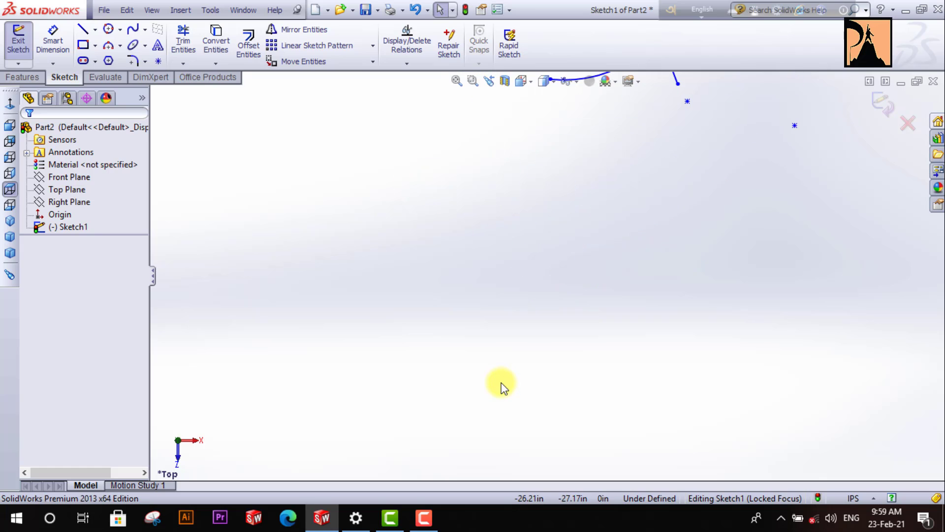
{"action": "left_click", "coordinate": [144, 45]}
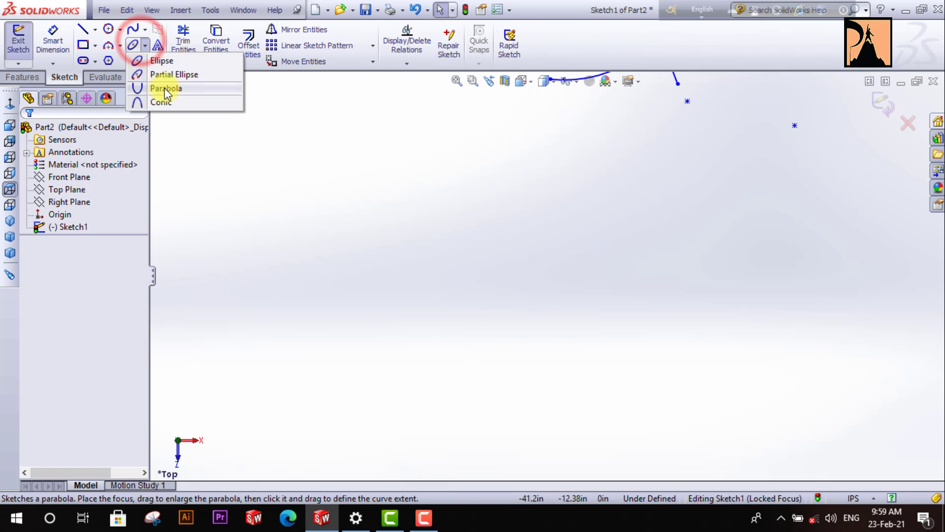
{"action": "left_click", "coordinate": [157, 87]}
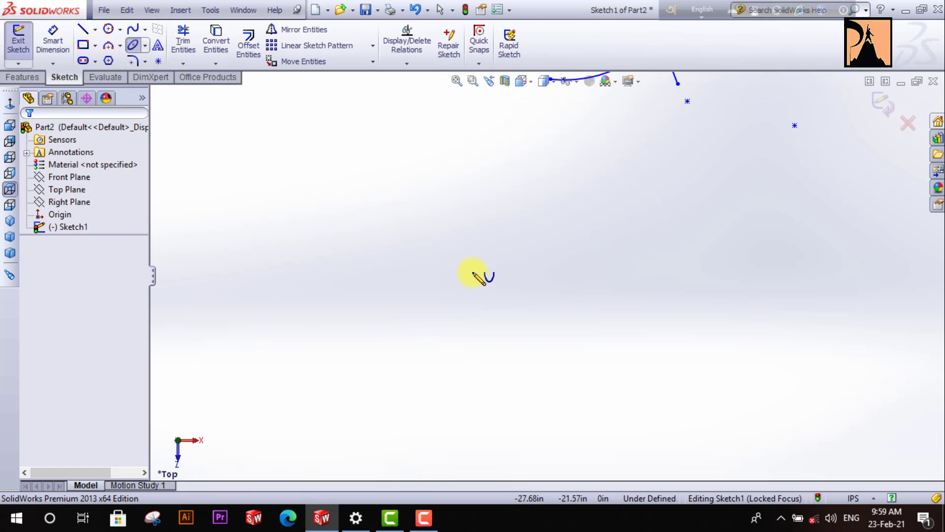
{"action": "left_click", "coordinate": [433, 263]}
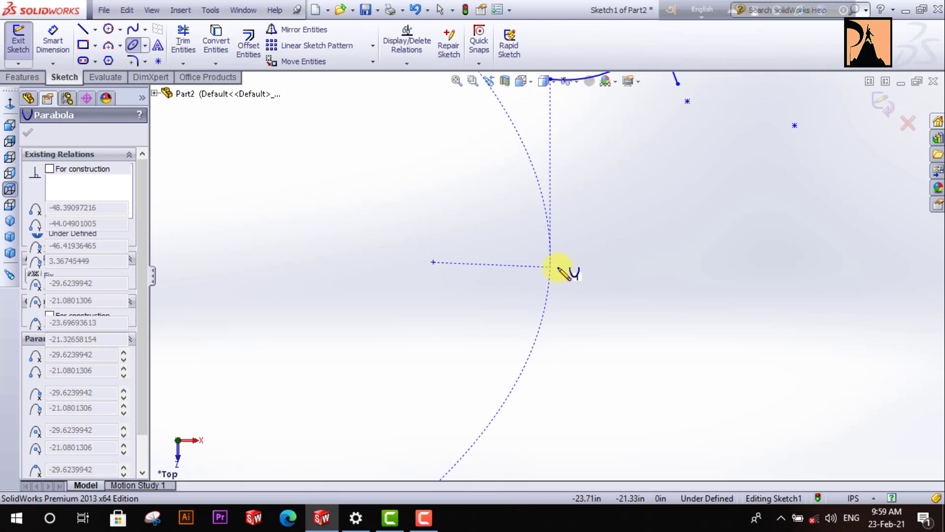
{"action": "left_click", "coordinate": [574, 265]}
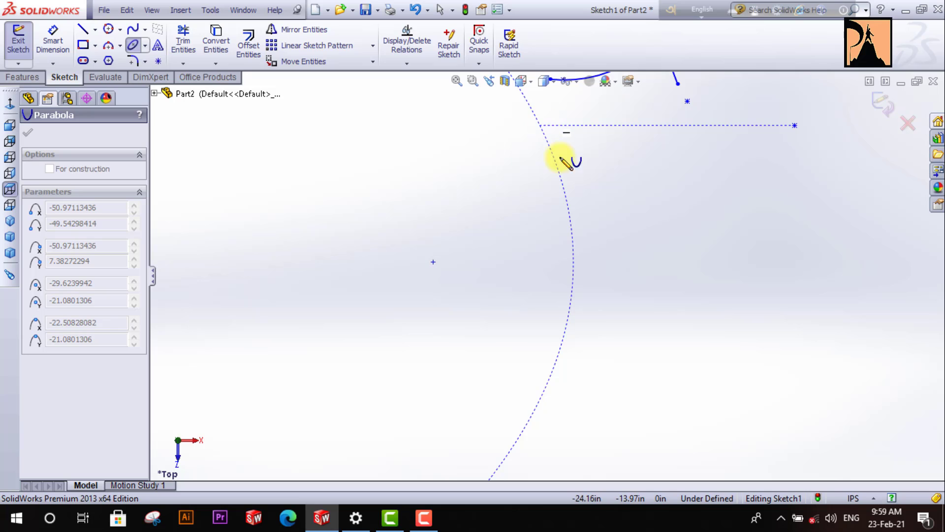
{"action": "left_click", "coordinate": [543, 131]}
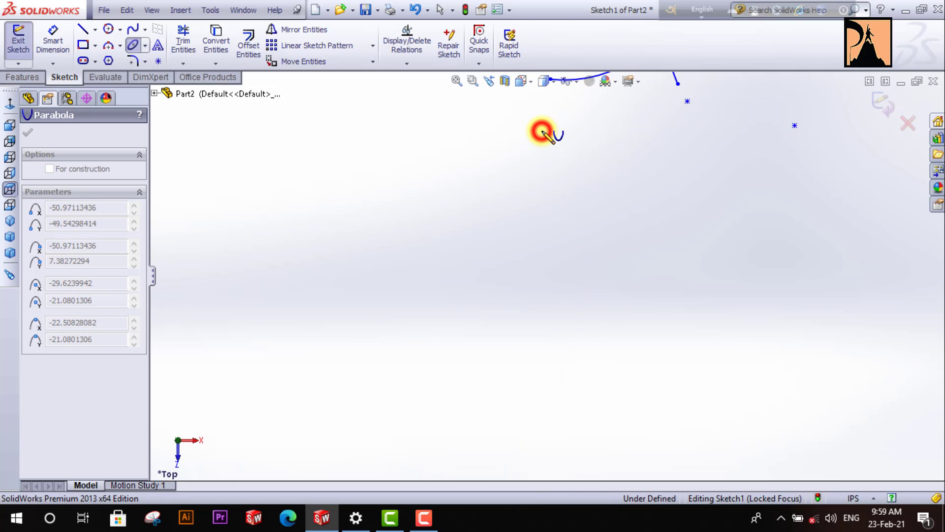
{"action": "left_click", "coordinate": [517, 441]}
{"action": "scroll", "coordinate": [564, 409], "scroll_direction": "down", "scroll_amount": 2}
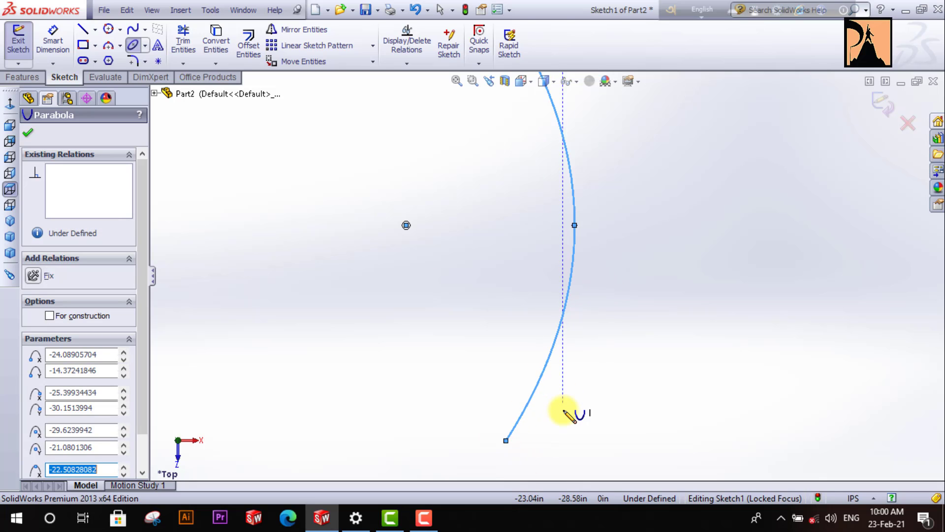
{"action": "scroll", "coordinate": [564, 408], "scroll_direction": "up", "scroll_amount": 6}
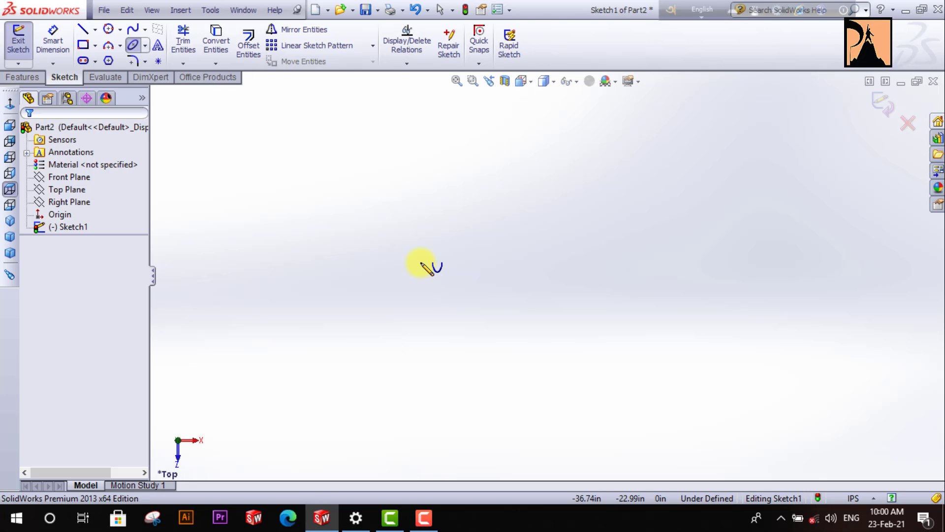
- Sketch a right-bulging Parabola in the empty area, with its focus at about (-36.7, -23.0) and its vertex at about (-27.1, -23.0) in
{"action": "left_click", "coordinate": [420, 263]}
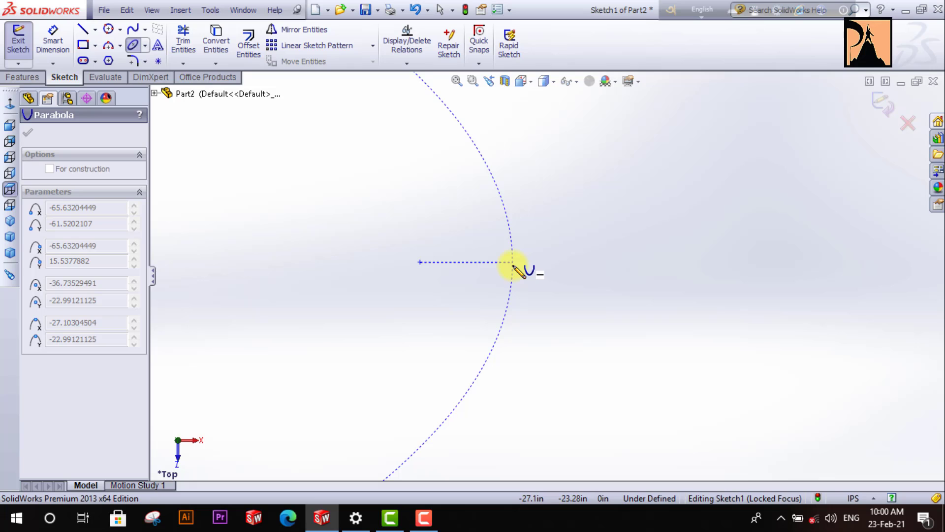
{"action": "scroll", "coordinate": [508, 277], "scroll_direction": "up", "scroll_amount": 4}
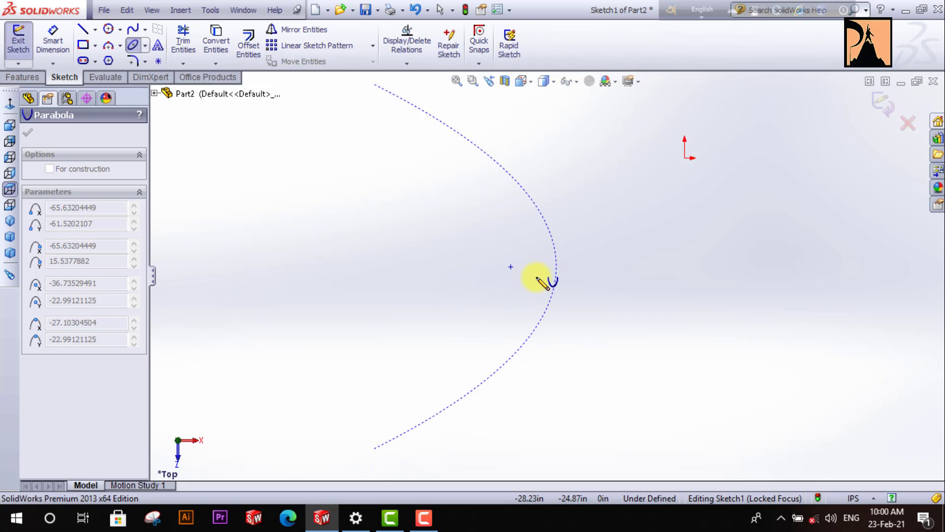
{"action": "scroll", "coordinate": [536, 278], "scroll_direction": "down", "scroll_amount": 2}
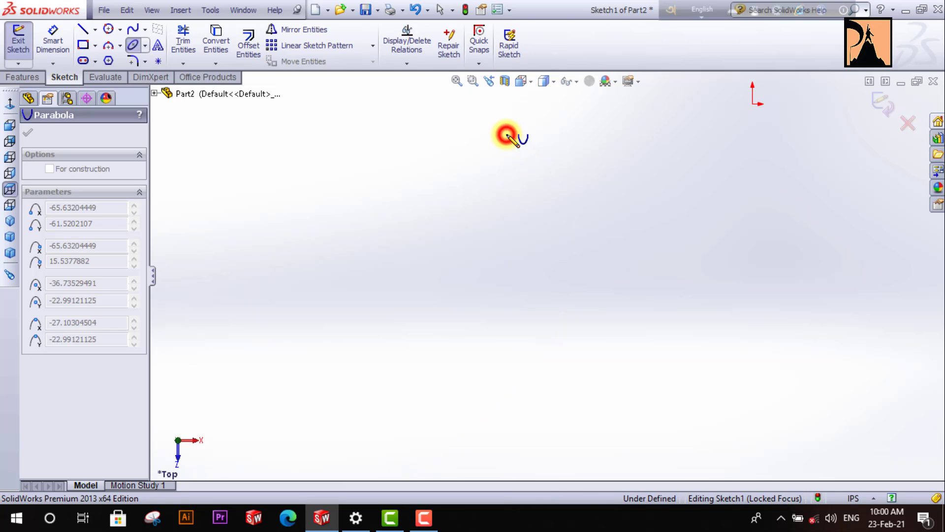
{"action": "left_click", "coordinate": [506, 135]}
{"action": "left_click", "coordinate": [485, 410]}
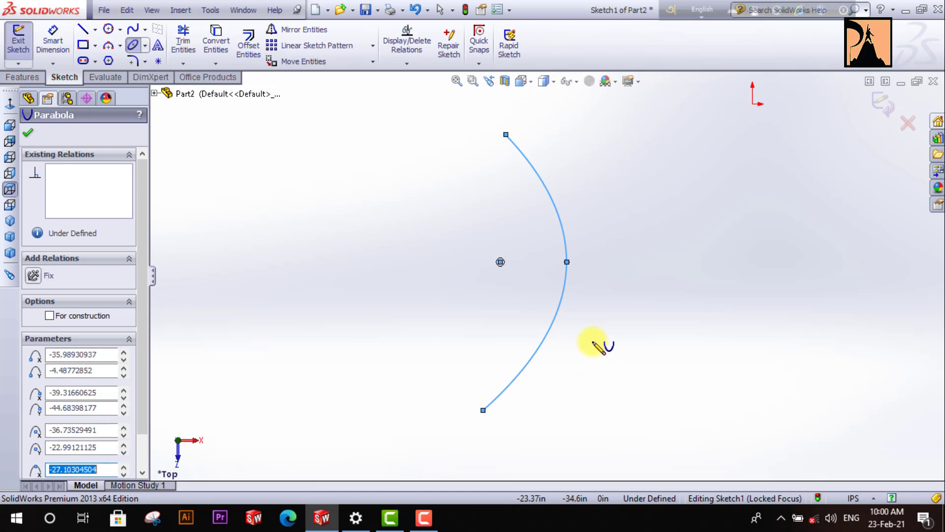
- Sketch a second, tilted Parabola crossing the first, with its focus at about (-10.6, -23.0) and its vertex at about (-15.9, -12.2) in
{"action": "left_click", "coordinate": [679, 262]}
{"action": "left_click", "coordinate": [780, 176]}
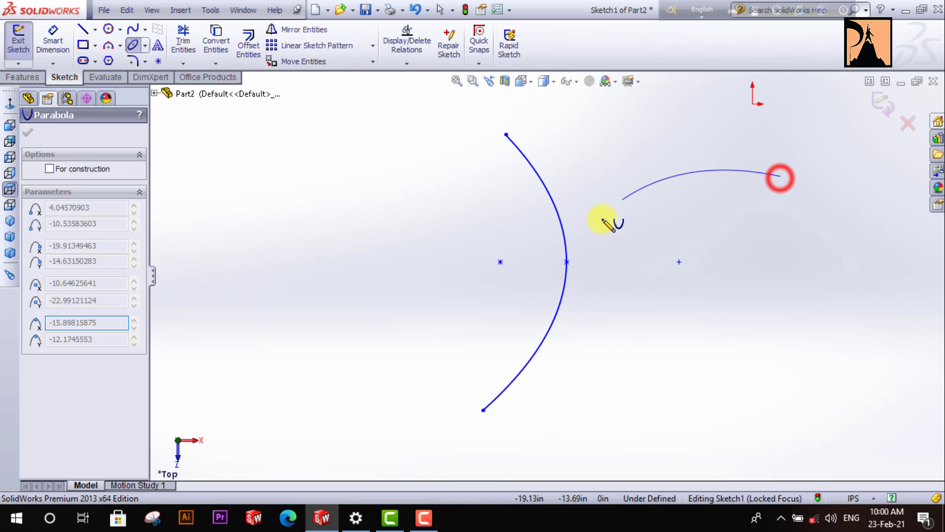
{"action": "left_click", "coordinate": [504, 451]}
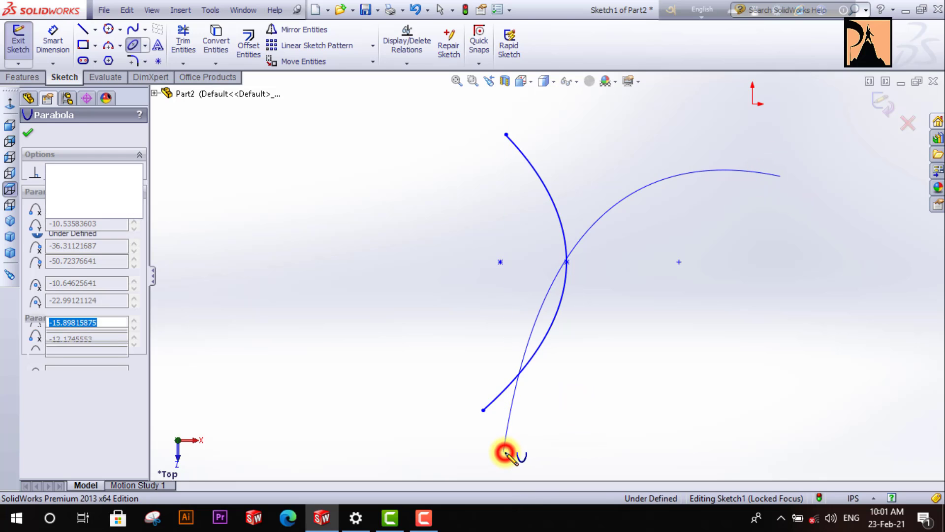
{"action": "key", "text": "Escape"}
- Sketch an upright Conic left of the parabolas, with ends at about (-69.2, -23.7) and (-53.5, -23.7) and top vertex at about (-60.4, -10.5) in
{"action": "left_click", "coordinate": [145, 45]}
{"action": "left_click", "coordinate": [164, 100]}
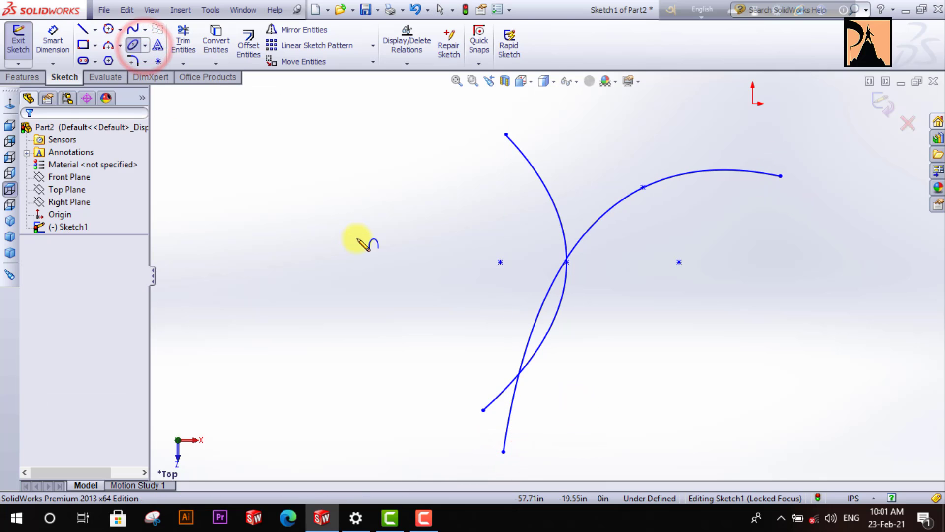
{"action": "left_click", "coordinate": [278, 268]}
{"action": "left_click", "coordinate": [384, 267]}
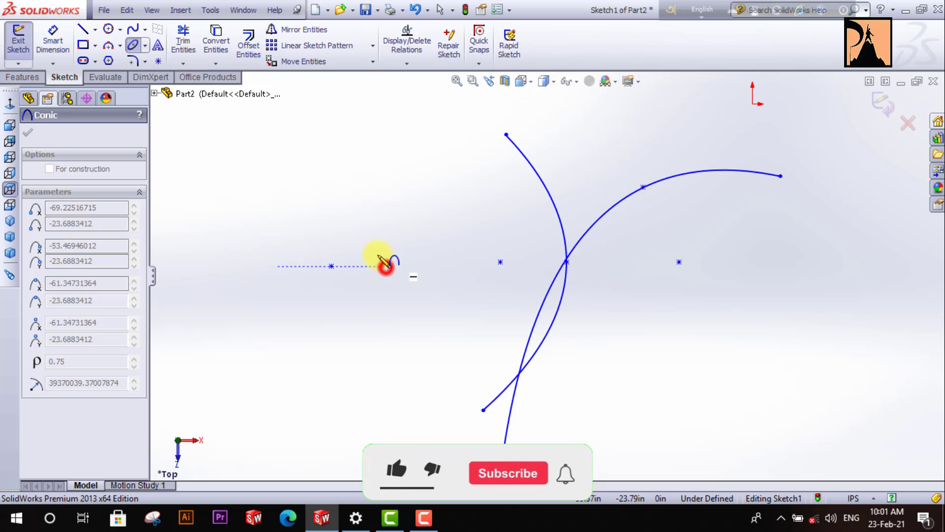
{"action": "left_click", "coordinate": [338, 176]}
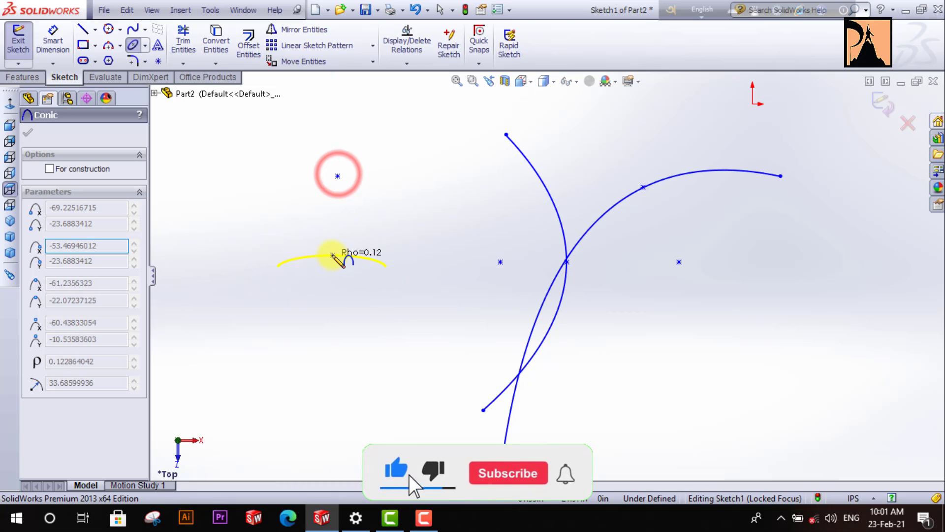
{"action": "left_click", "coordinate": [336, 219]}
- Sketch another Conic on the right side of the parabolas, with its ends at about (8.2, -29.5) and (-4.3, -30.5) in
{"action": "left_click", "coordinate": [808, 306]}
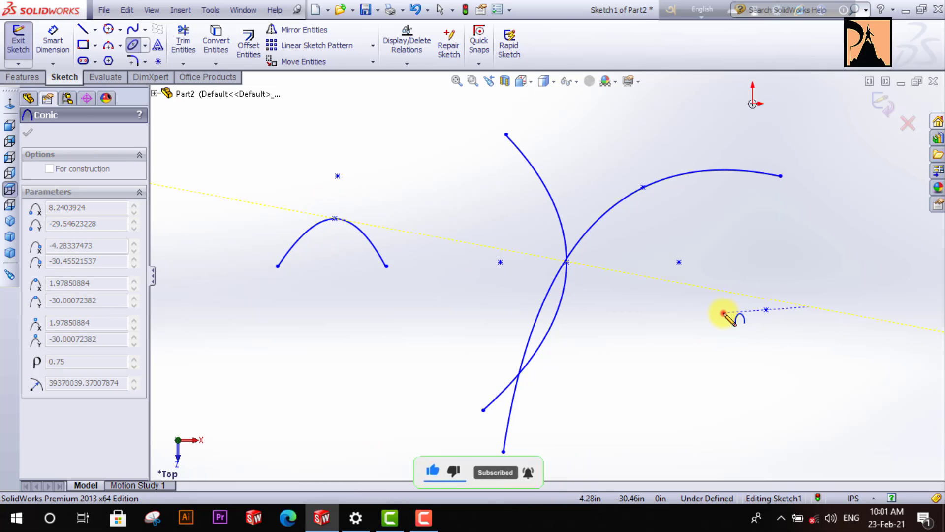
{"action": "left_click", "coordinate": [722, 313]}
{"action": "left_click", "coordinate": [704, 254]}
{"action": "left_click", "coordinate": [772, 246]}
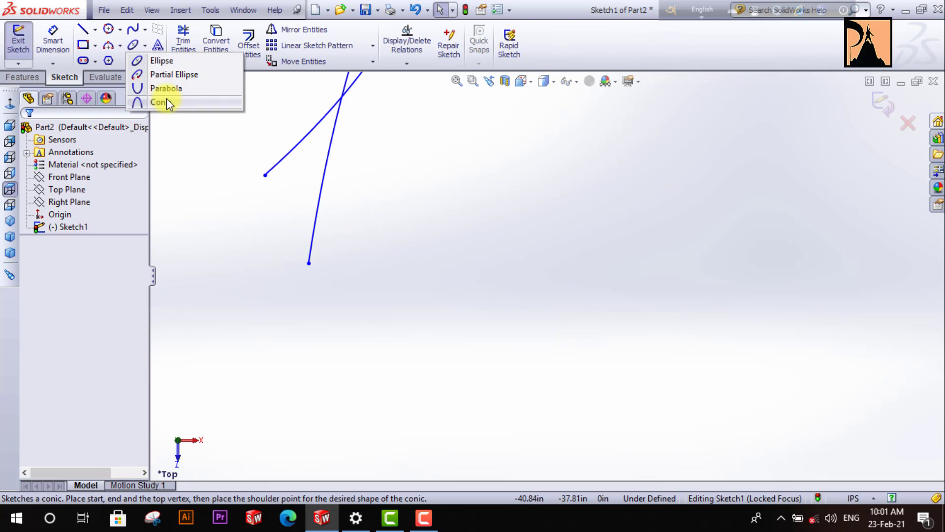
- Sketch an upright Conic below the parabolas, with ends at about (-18.3, -51.3) and (-9.5, -51.3) and top vertex at about (-13.9, -42.1) in
{"action": "left_click", "coordinate": [151, 100]}
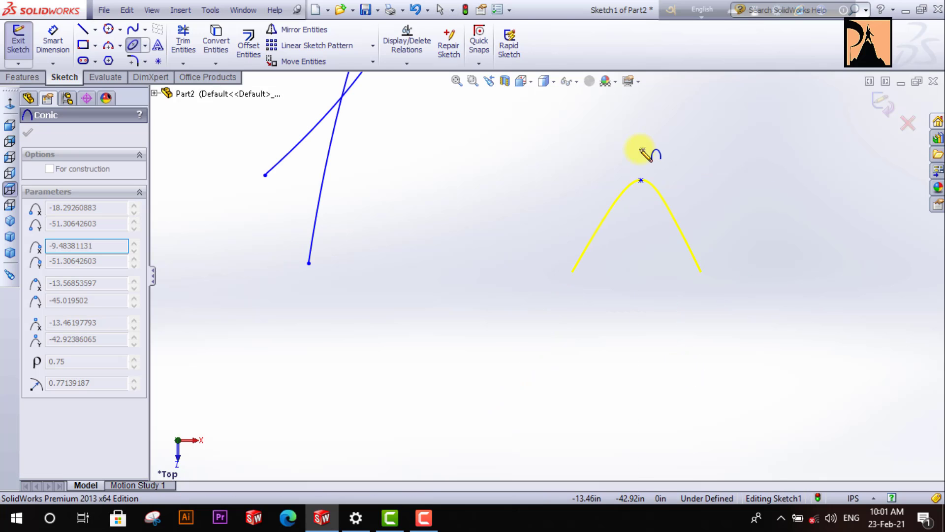
{"action": "left_click", "coordinate": [637, 136]}
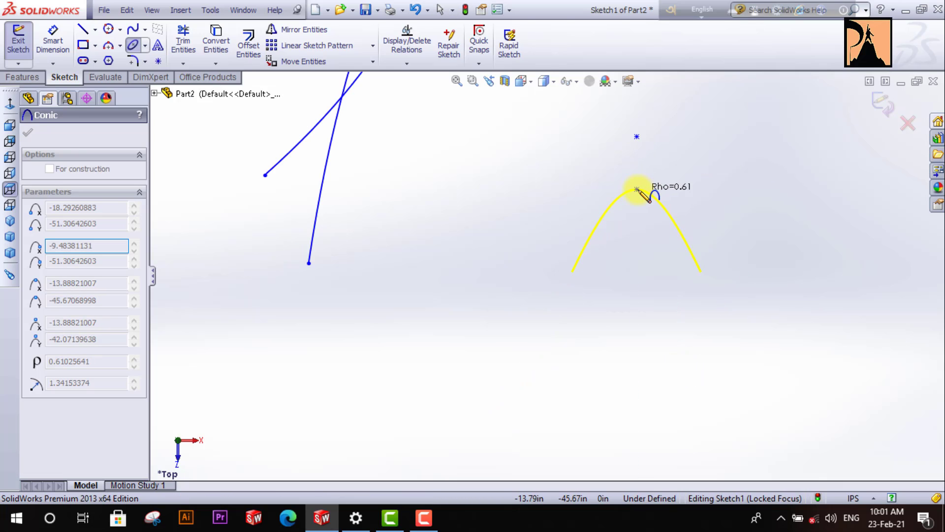
{"action": "left_click", "coordinate": [636, 194]}
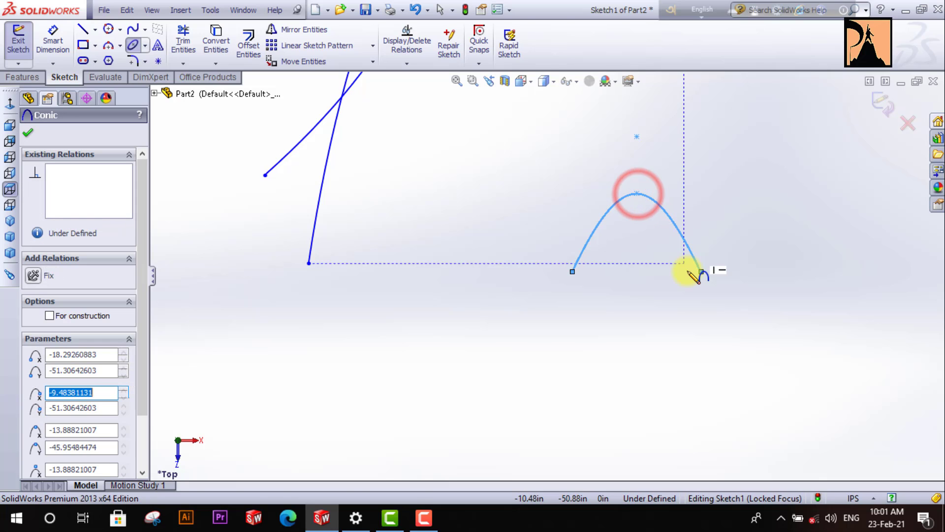
- Sketch a tilted Conic beside the last one, with ends at about (-27.9, -49.1) and (-21.6, -44.1) and top vertex at about (-27.7, -43.5) in
{"action": "left_click", "coordinate": [432, 239]}
{"action": "left_click", "coordinate": [521, 165]}
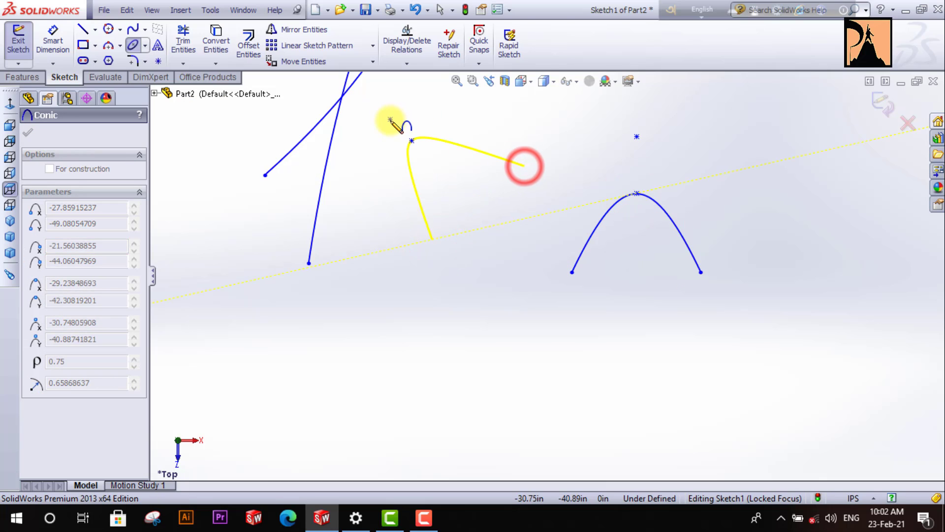
{"action": "left_click", "coordinate": [434, 157]}
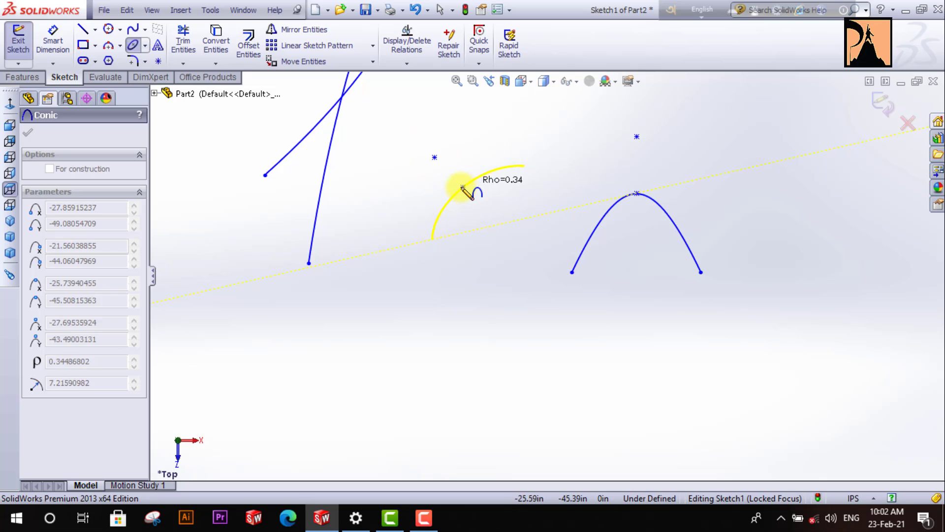
{"action": "left_click", "coordinate": [460, 181]}
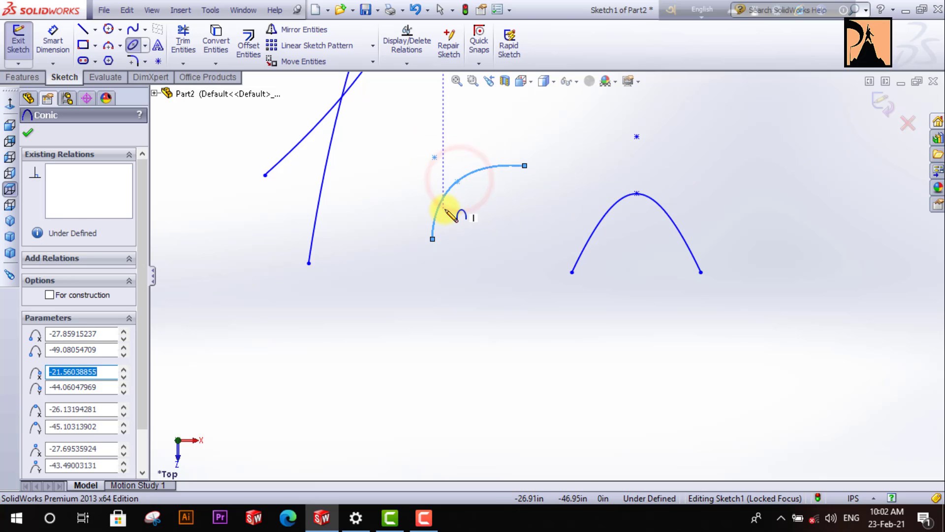
{"action": "scroll", "coordinate": [448, 206], "scroll_direction": "up", "scroll_amount": 2}
{"action": "scroll", "coordinate": [466, 210], "scroll_direction": "down", "scroll_amount": 3}
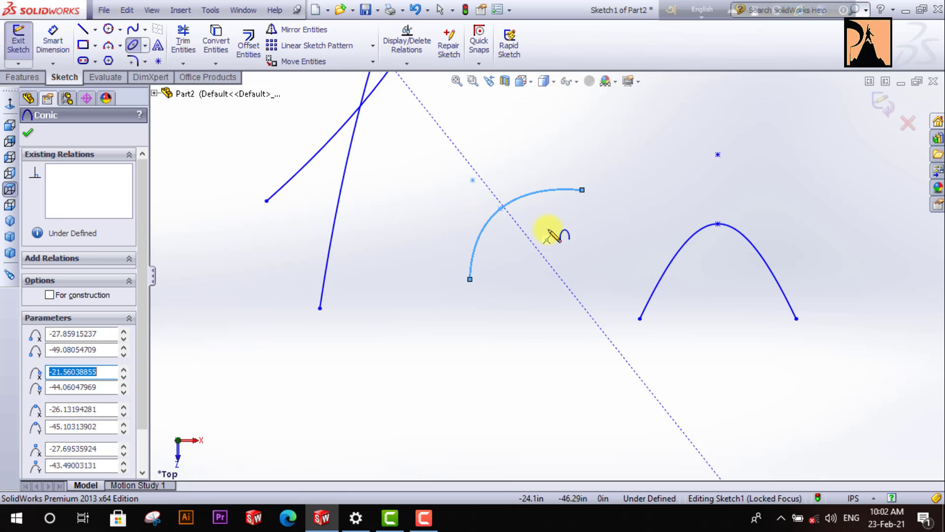